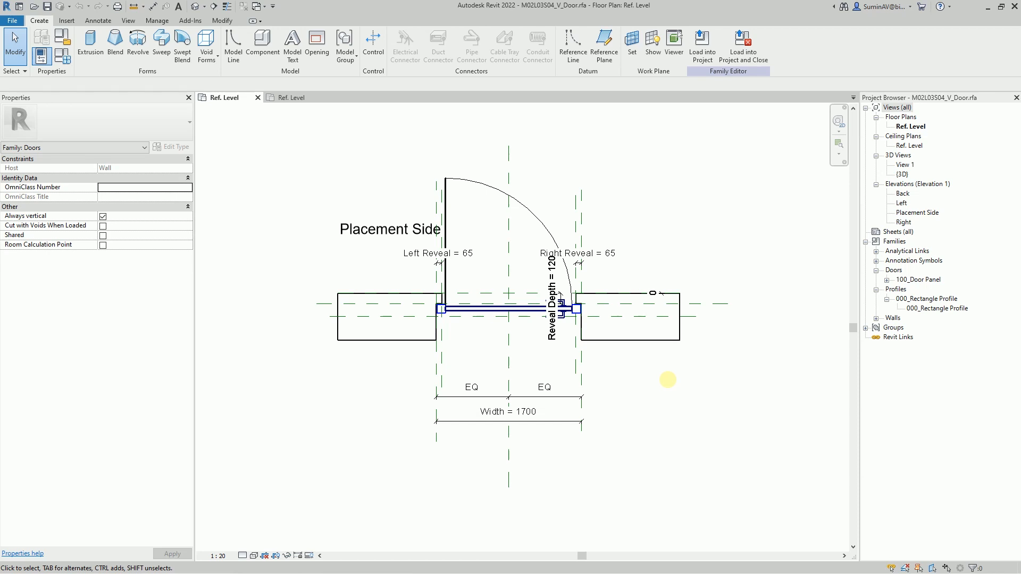
- Inspect the nested door panel, switch to the 100_Door Panel family and examine its door handle and opening symbol
click(523, 205)
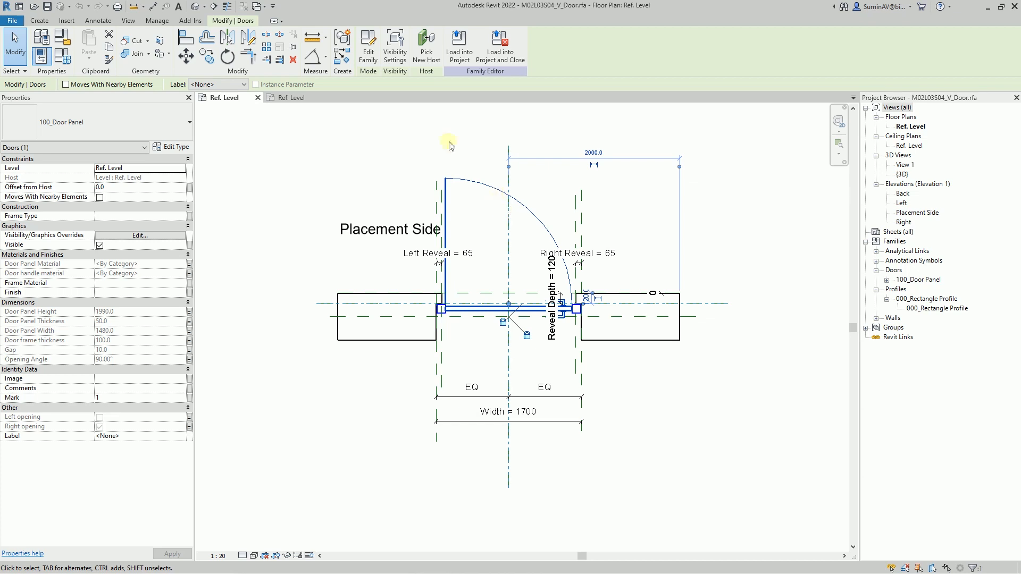
click(294, 98)
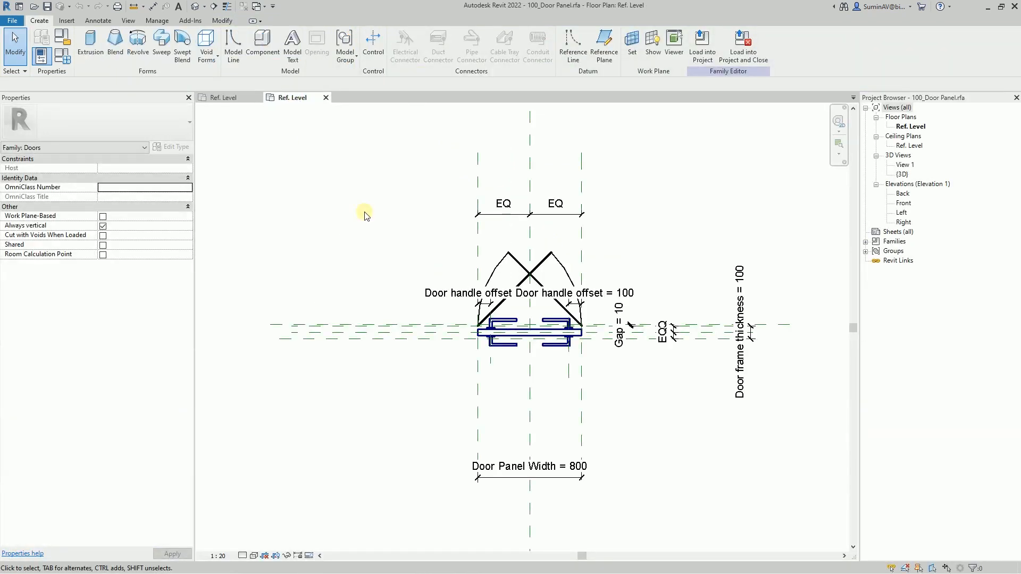
scroll(425, 292, up, 1)
scroll(532, 319, up, 1)
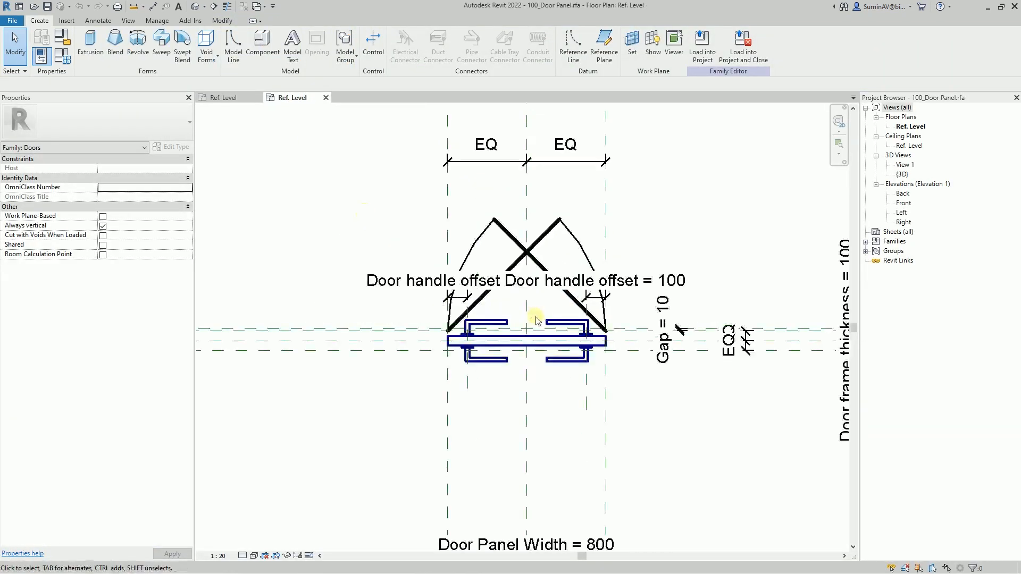
click(498, 319)
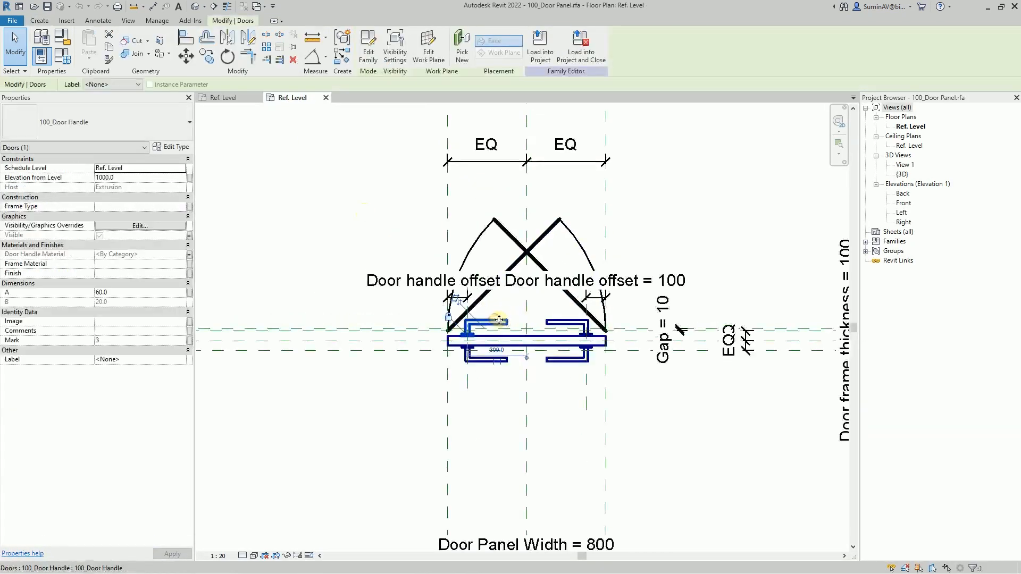
click(556, 237)
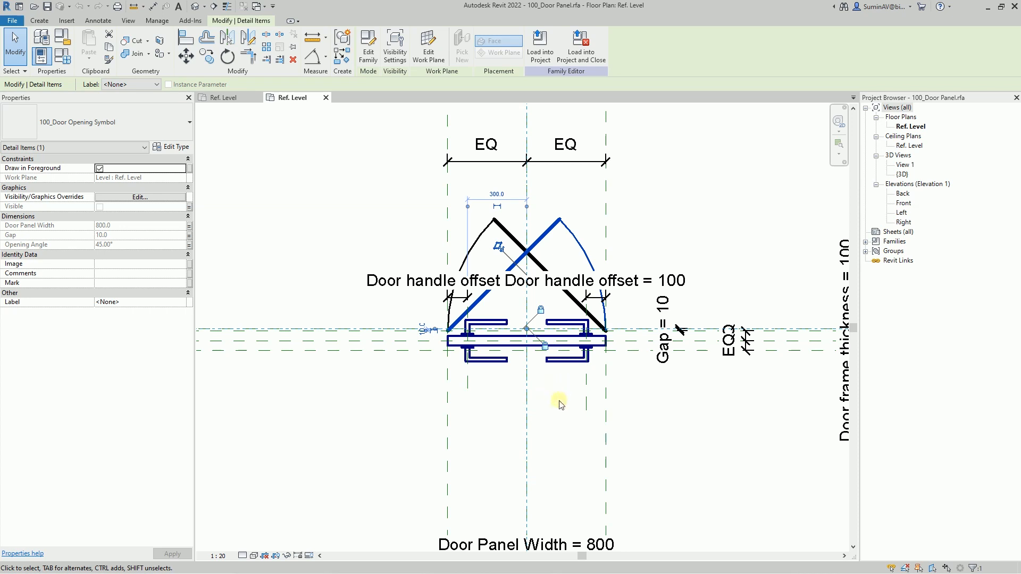
- In the Front elevation, start a void extrusion and sketch a rectangle about 360 by 1540 mm inside the door panel
click(904, 204)
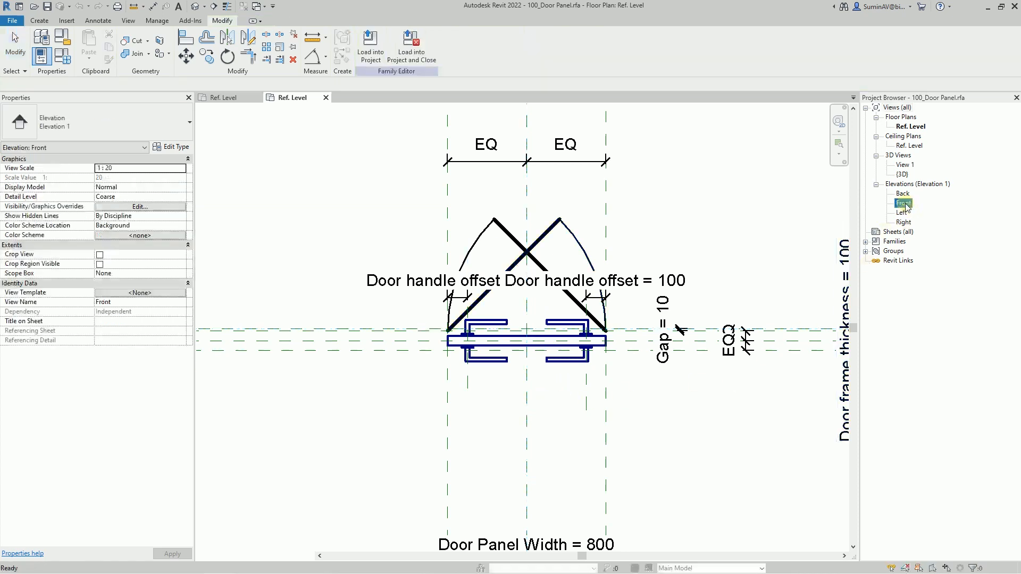
double_click(904, 204)
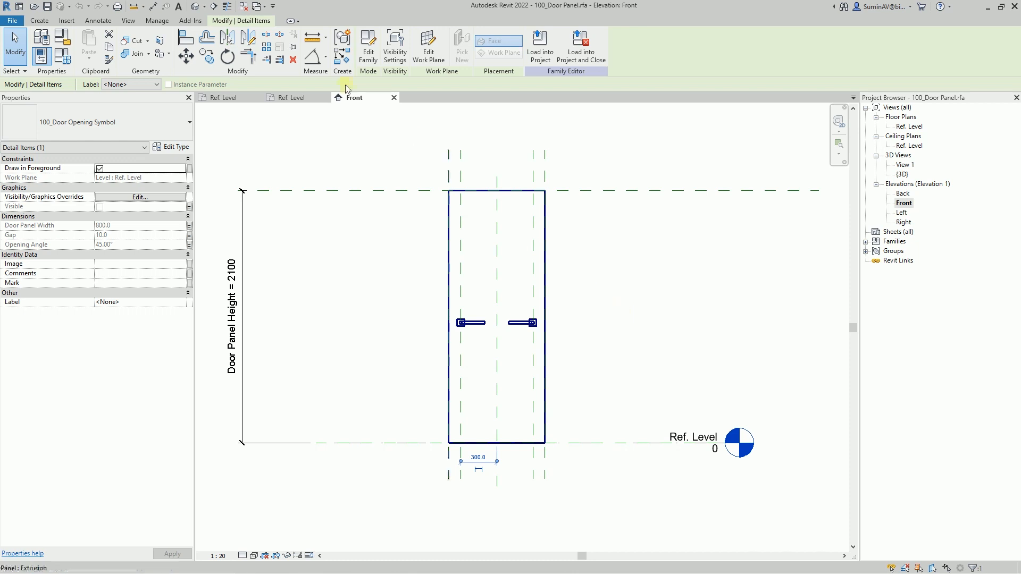
click(40, 20)
click(206, 52)
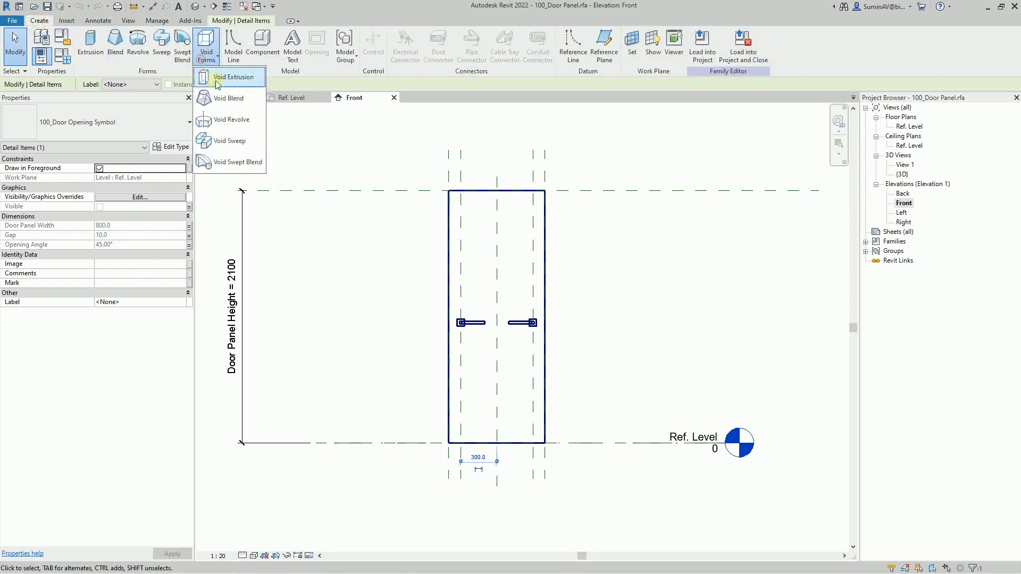
click(234, 76)
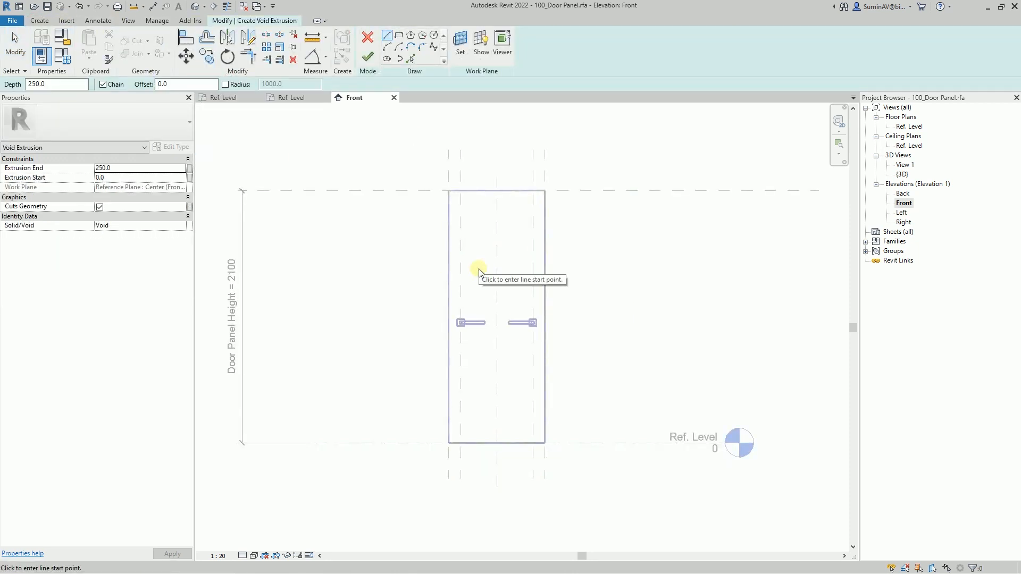
click(399, 35)
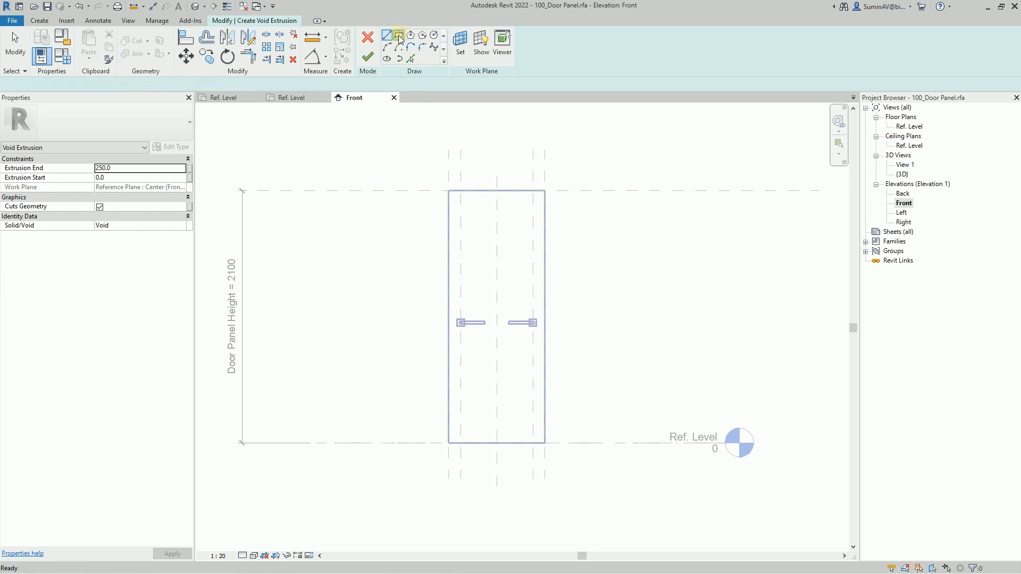
click(473, 219)
click(515, 404)
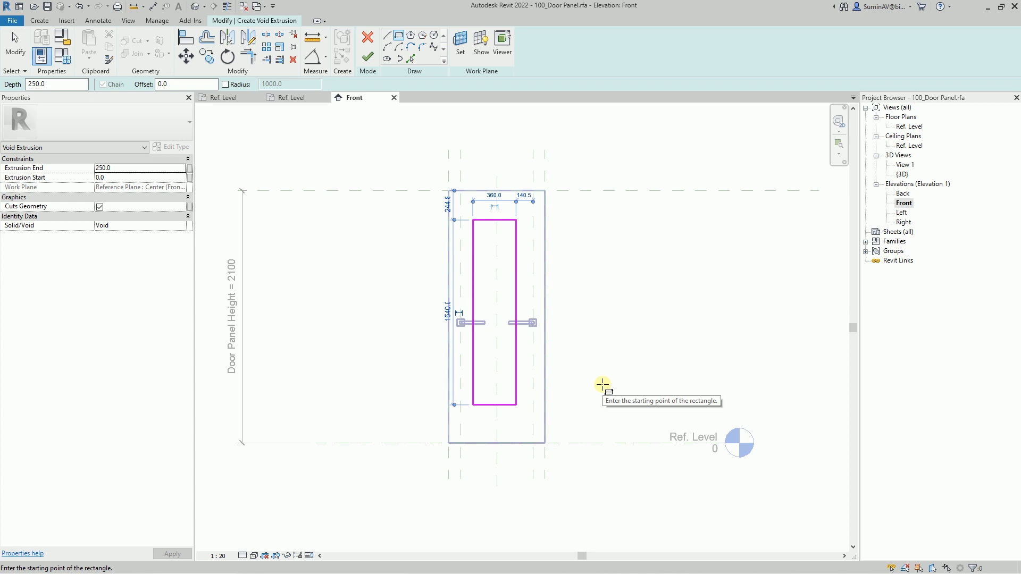
- Dimension the rectangle's vertical sides to the central reference plane with aligned dimensions and constrain the two segments as equal
click(325, 57)
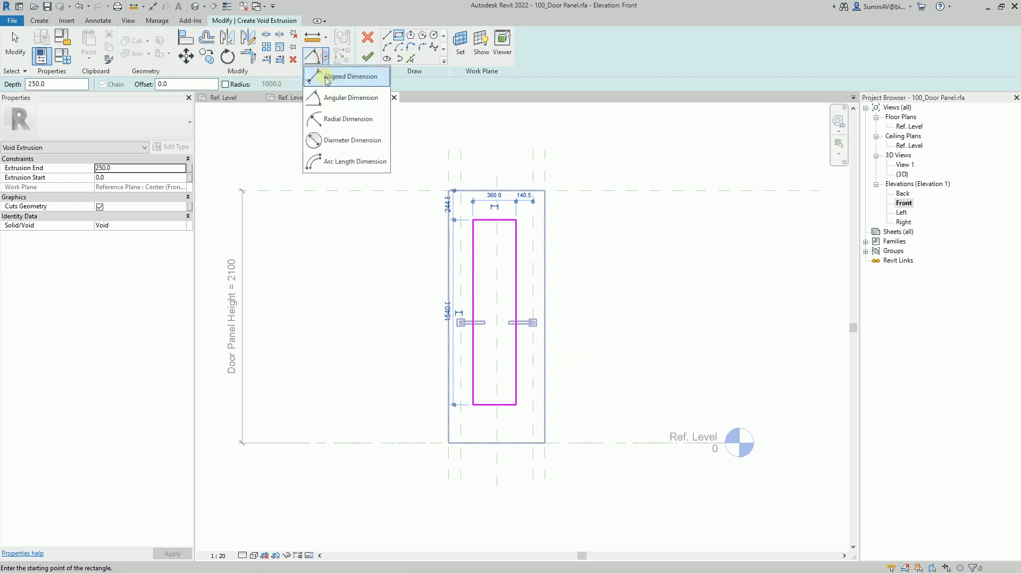
click(326, 77)
click(474, 261)
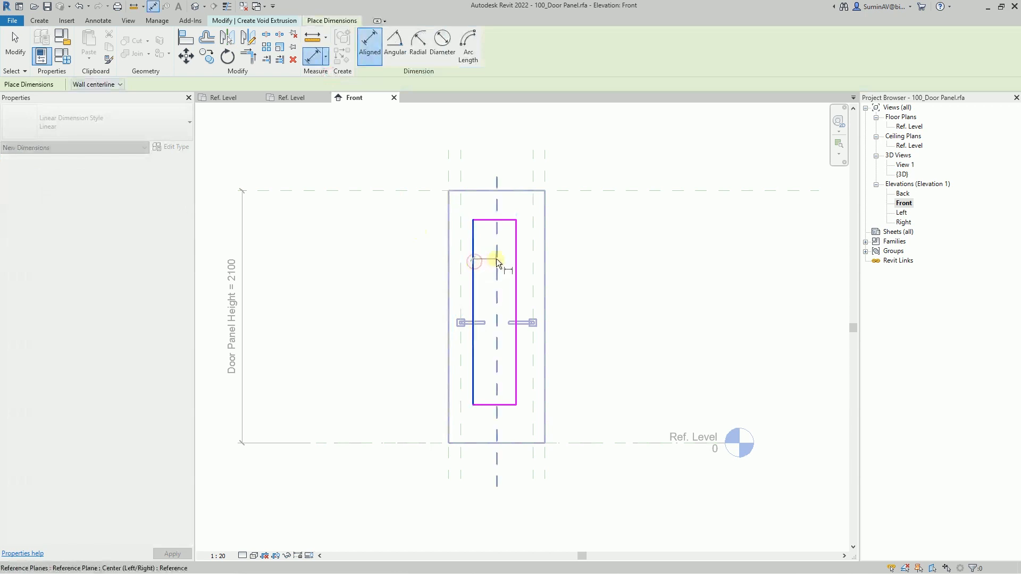
click(496, 258)
click(515, 256)
click(525, 170)
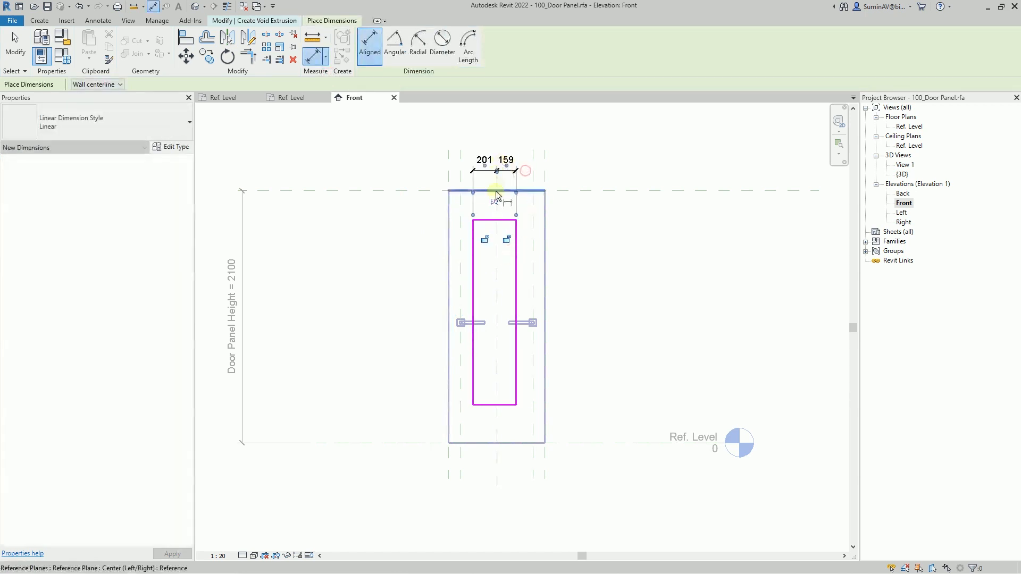
click(495, 200)
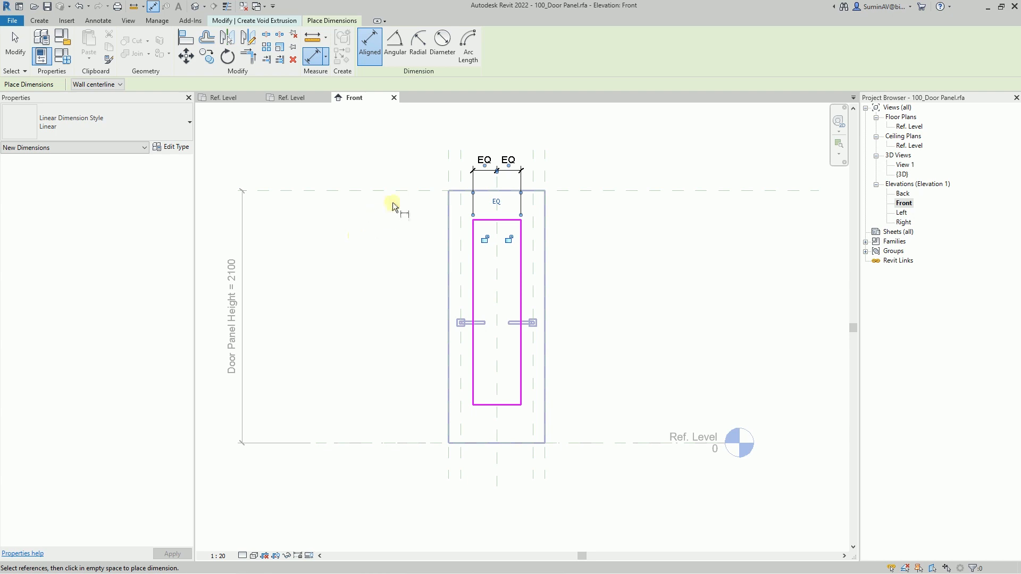
- Dimension the rectangle's top line to the upper reference plane and its bottom line to the lower reference plane
click(489, 219)
click(558, 191)
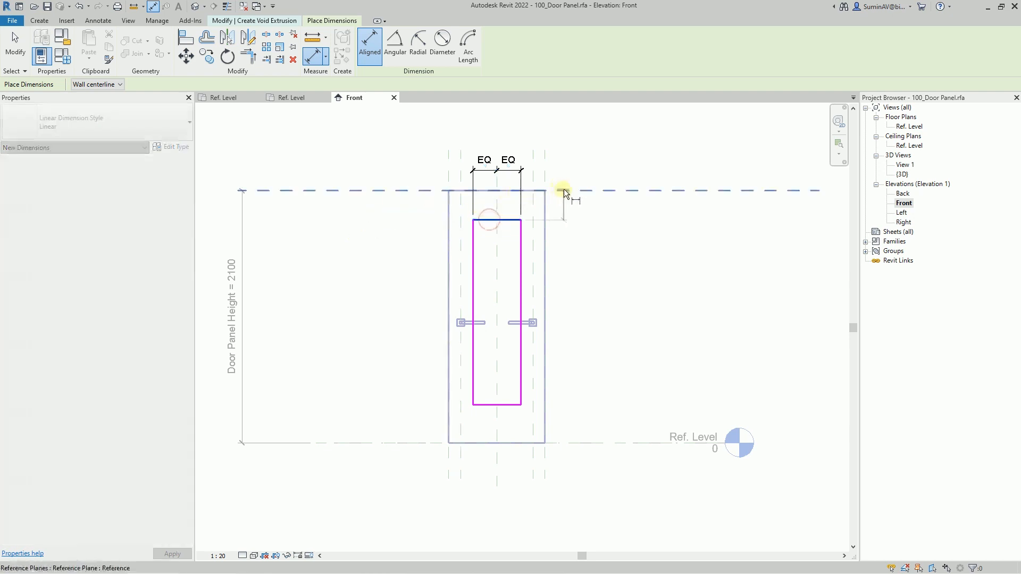
click(589, 205)
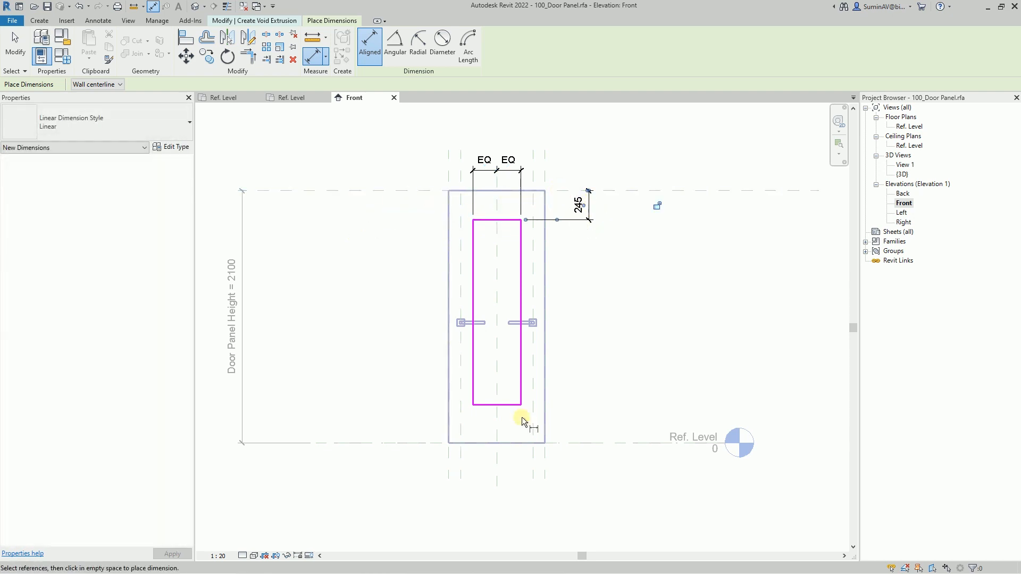
click(505, 404)
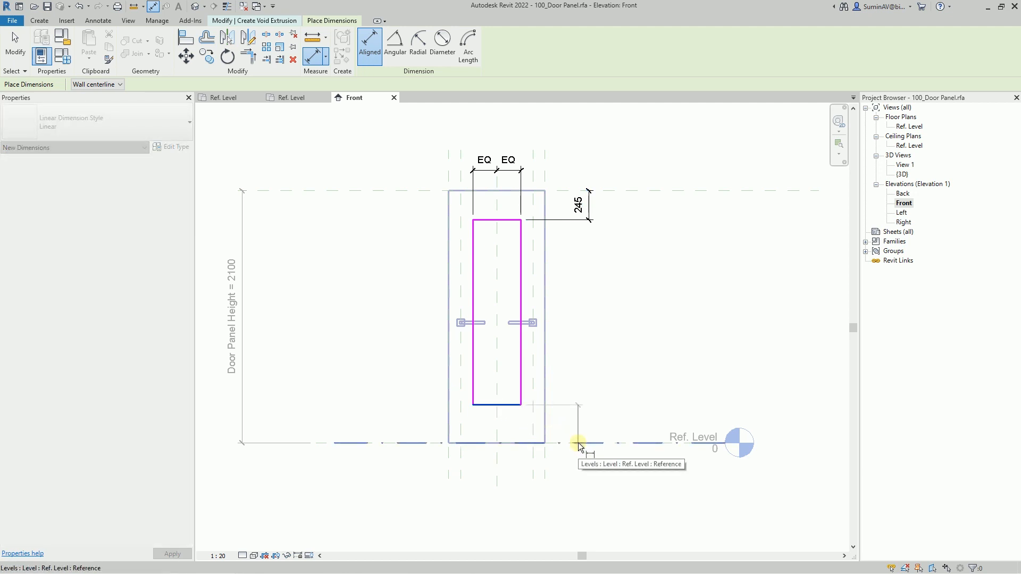
key(Tab)
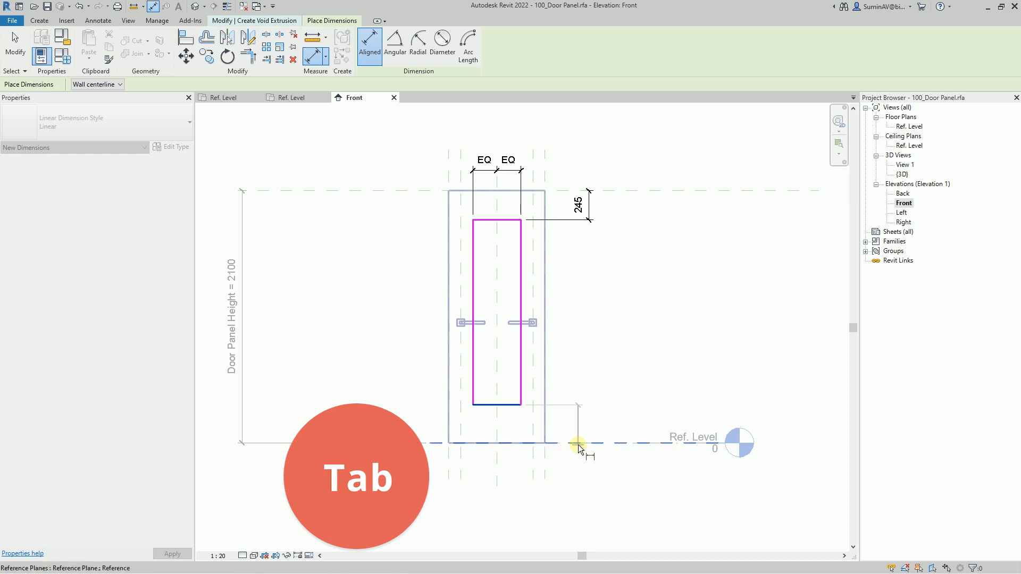
click(578, 445)
click(585, 423)
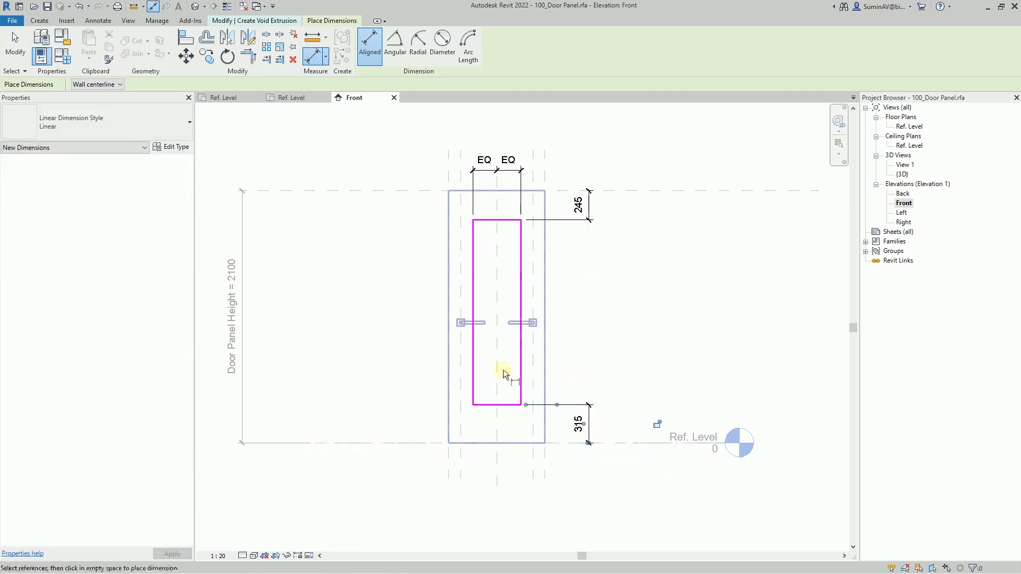
- Add an aligned dimension across the rectangle's width between its two vertical sides
click(473, 354)
click(521, 351)
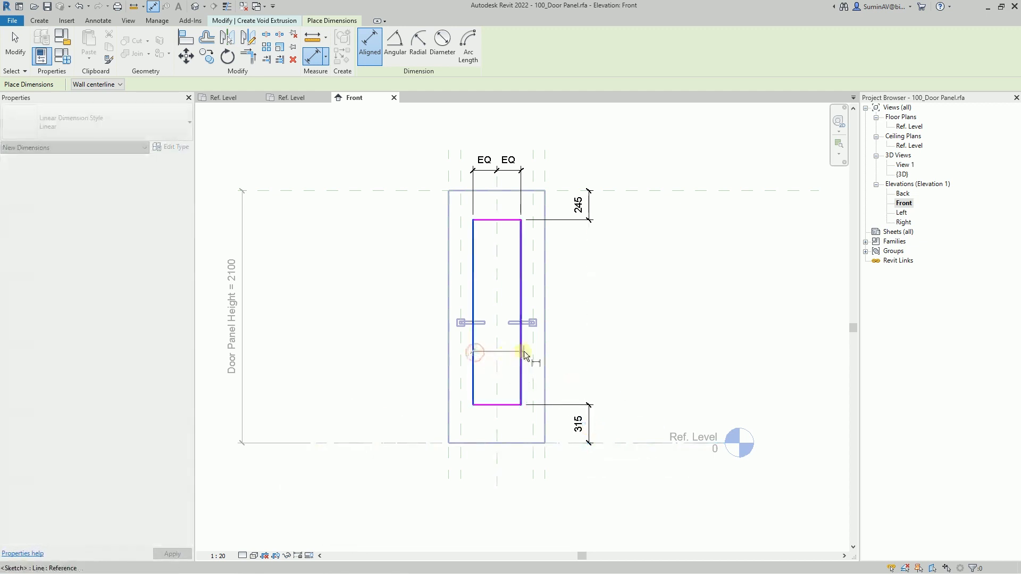
click(565, 352)
key(Escape)
key(Escape)
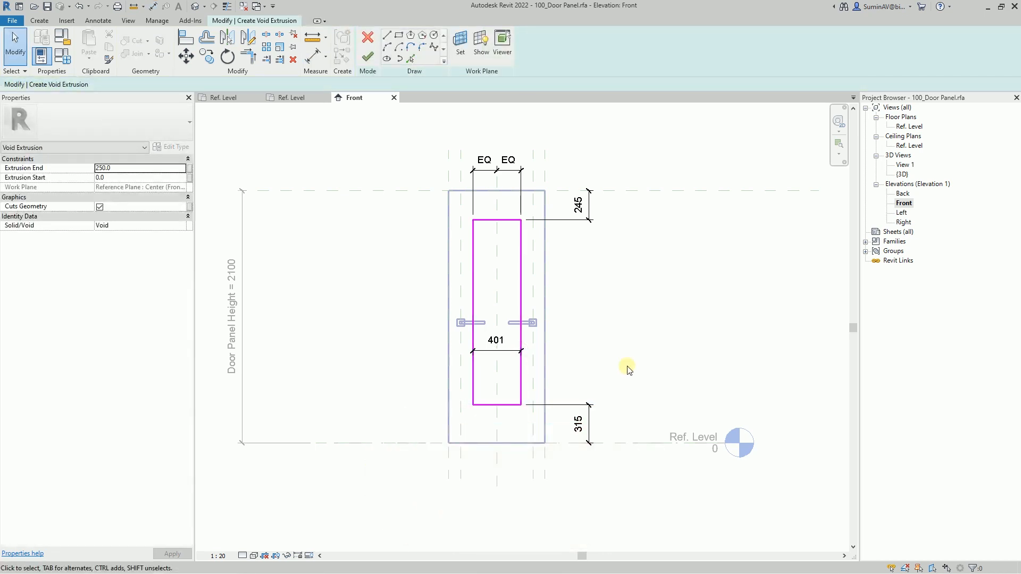
- Set the rectangle's top and bottom offsets from the panel's upper and lower reference planes to 150 mm each
click(507, 219)
click(579, 205)
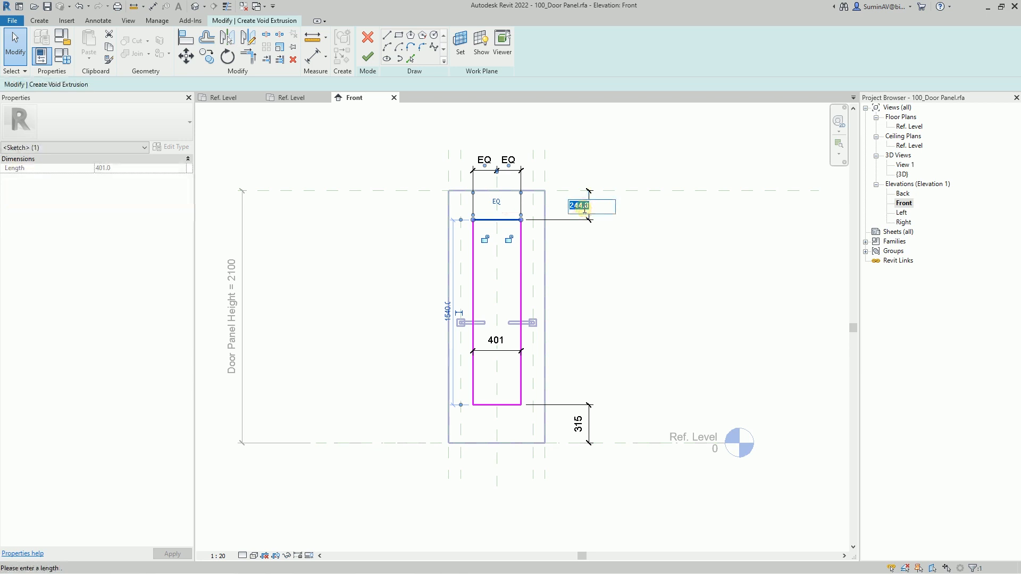
text(150)
key(Return)
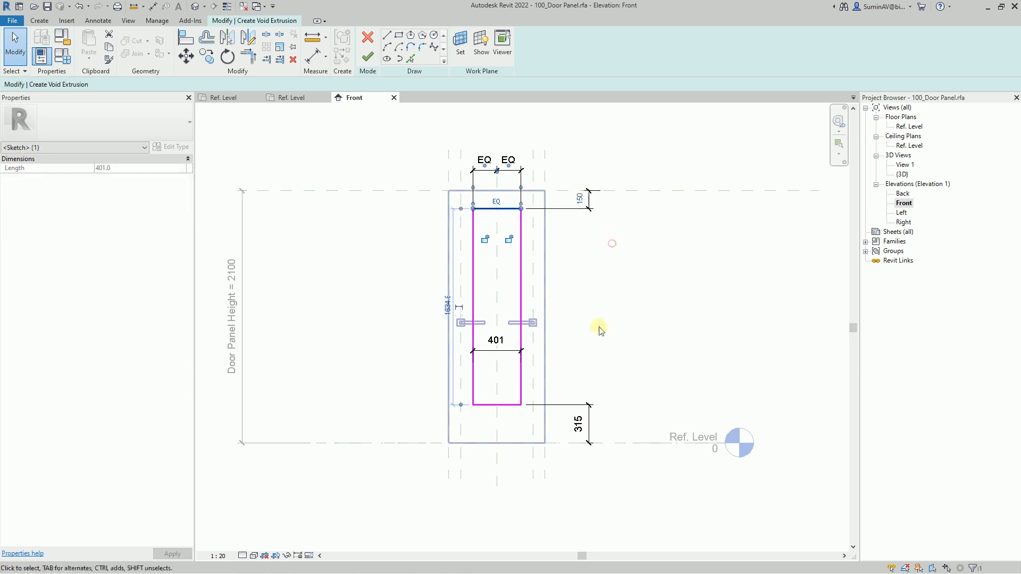
click(507, 404)
click(579, 424)
text(150)
key(Return)
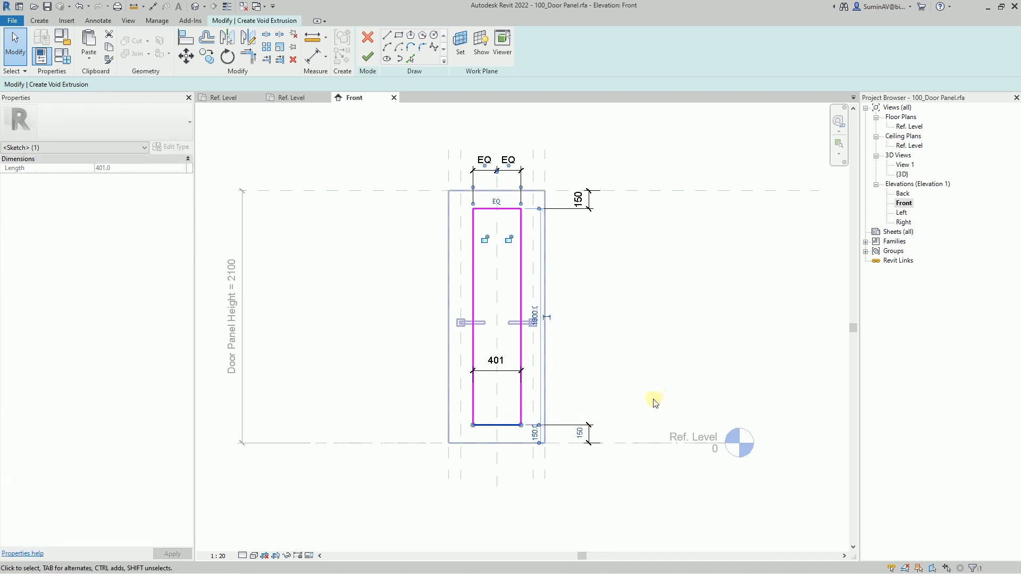
click(622, 415)
- Lock the rectangle's top and bottom 150 mm offset dimensions
click(590, 433)
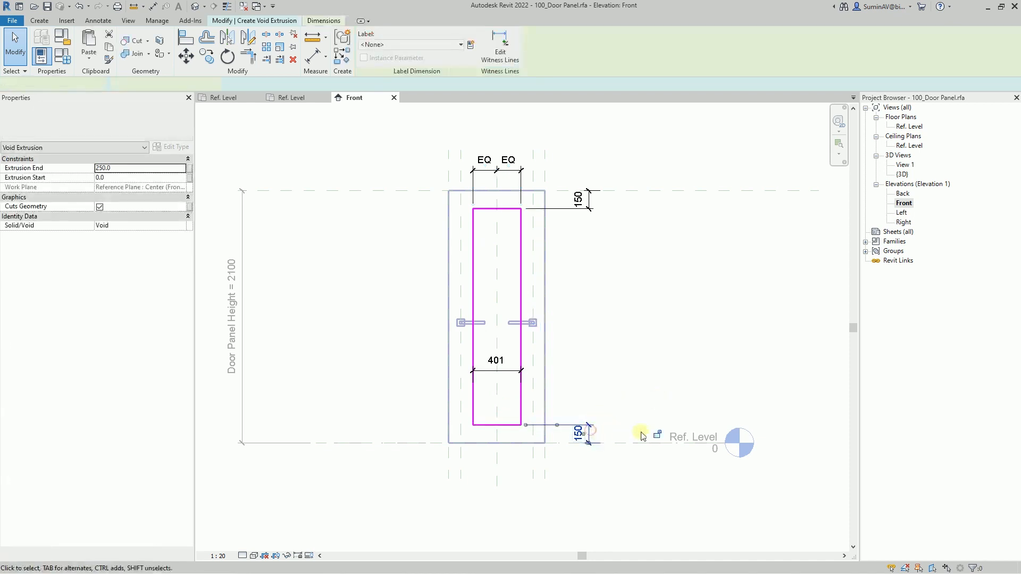
click(588, 201)
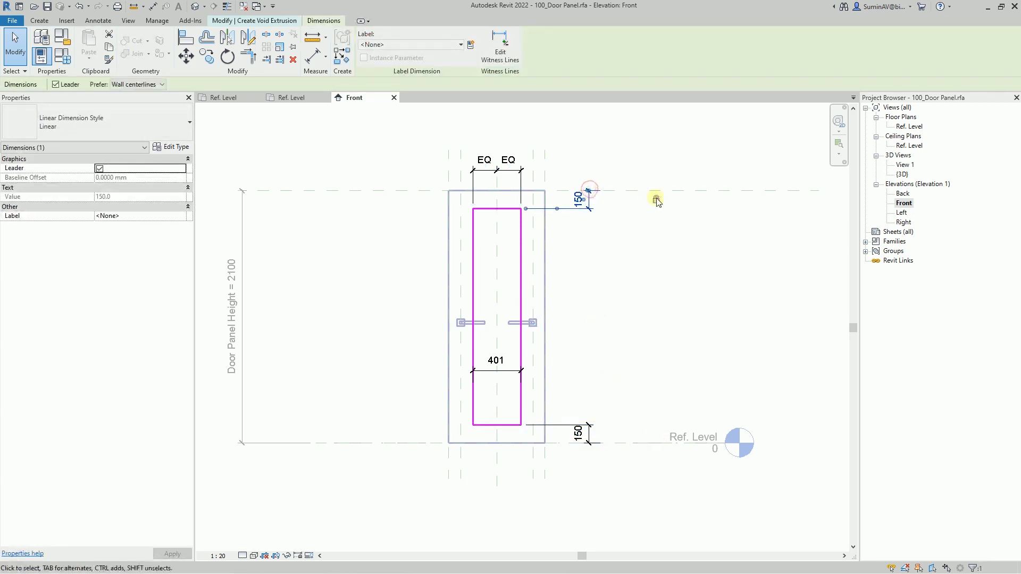
click(630, 228)
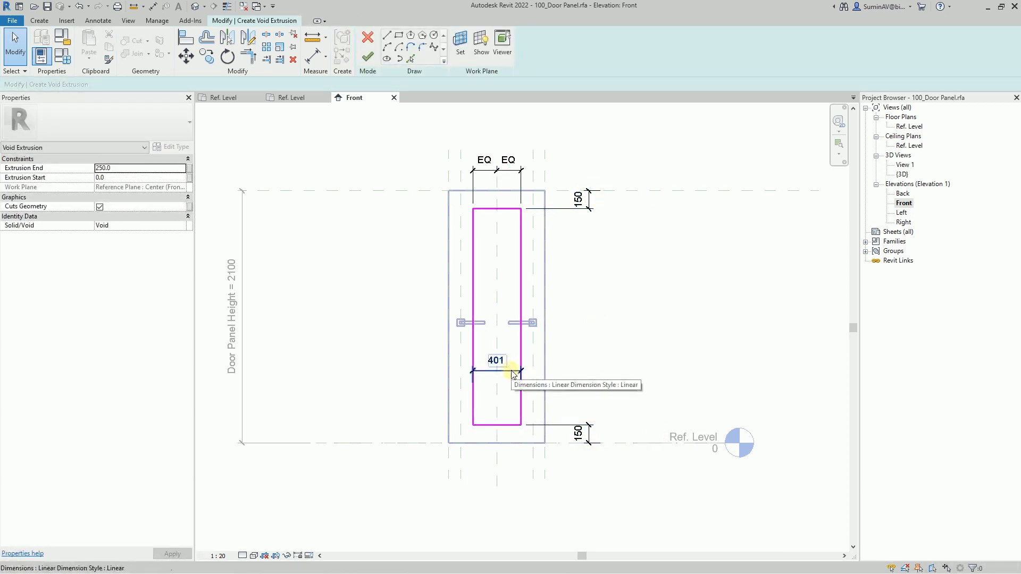
- Try to set the rectangle's width to 200 mm while the equality constraint is active
click(520, 353)
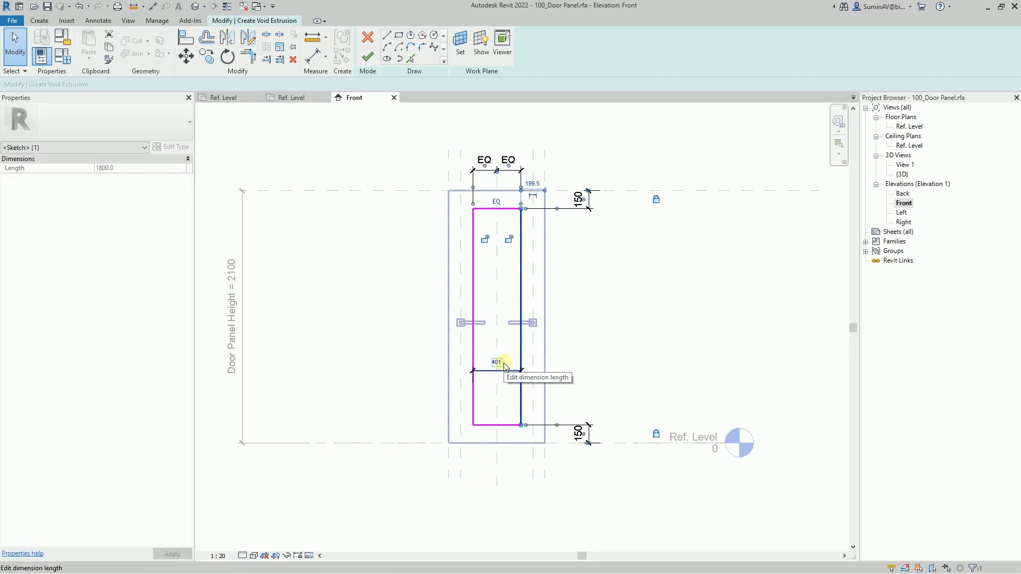
click(500, 363)
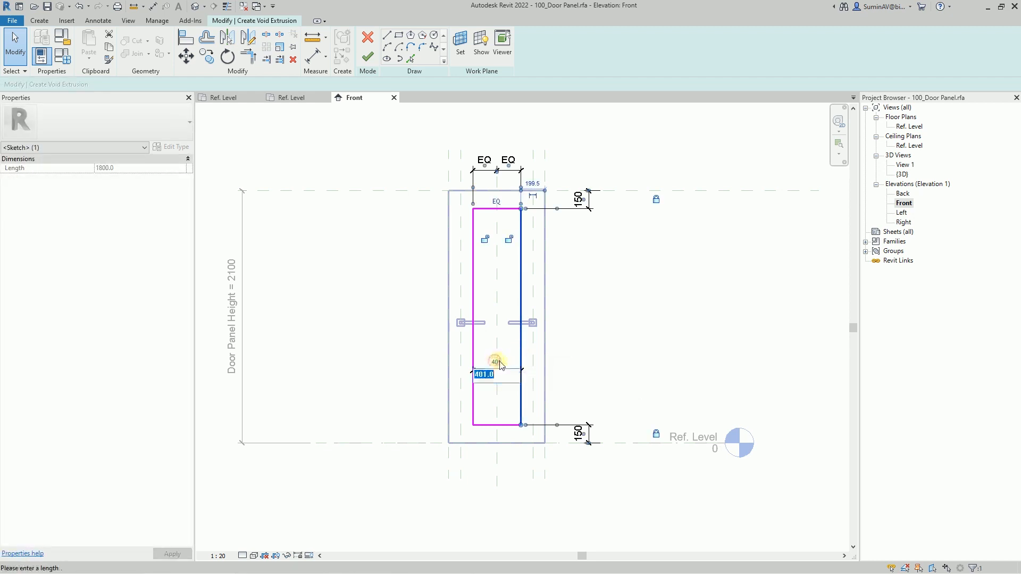
text(200)
key(Return)
drag(876, 472, 677, 363)
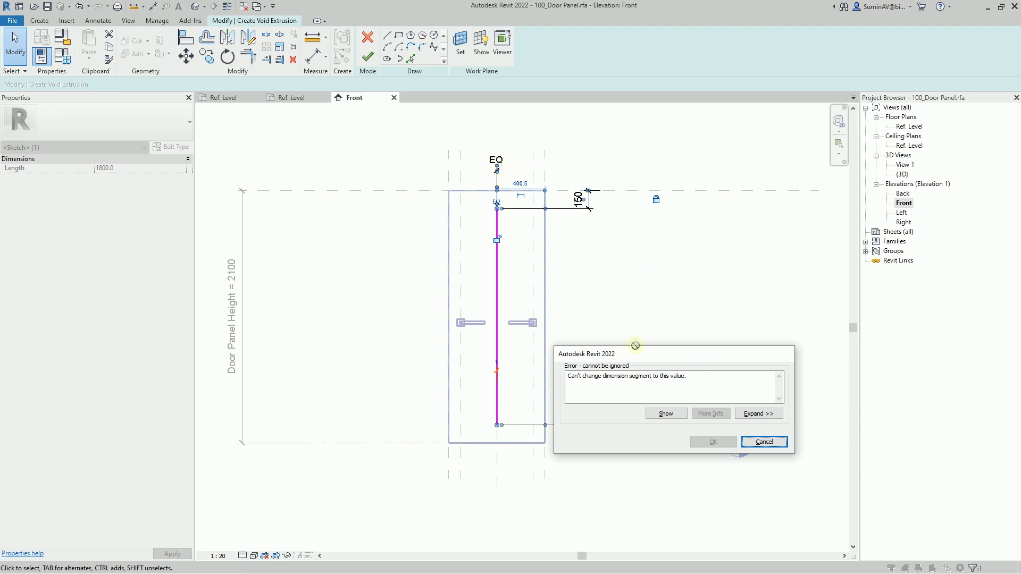
click(764, 442)
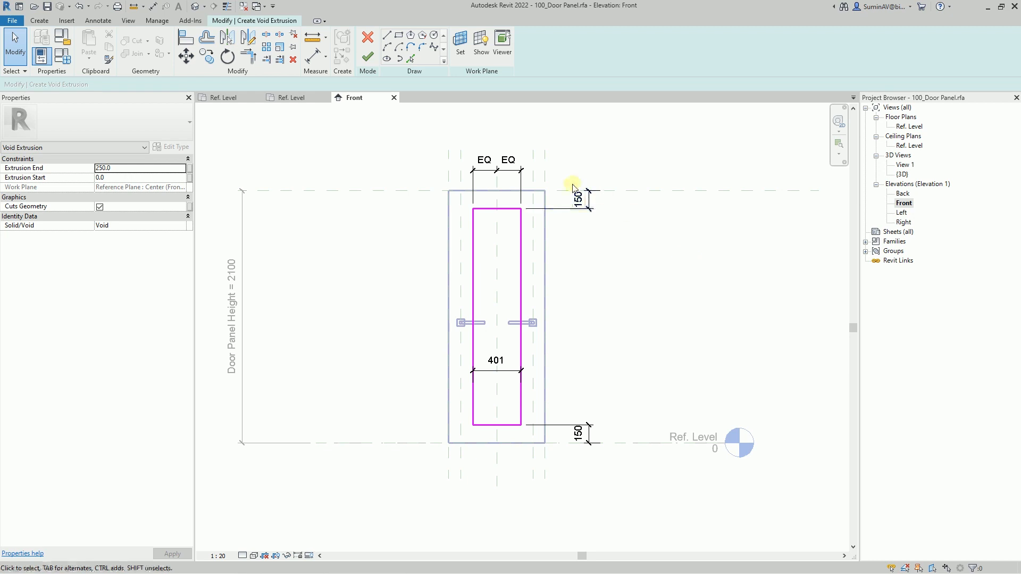
- Remove the equality constraint from the centring dimension and set the rectangle's width to 200 mm
click(518, 174)
click(496, 200)
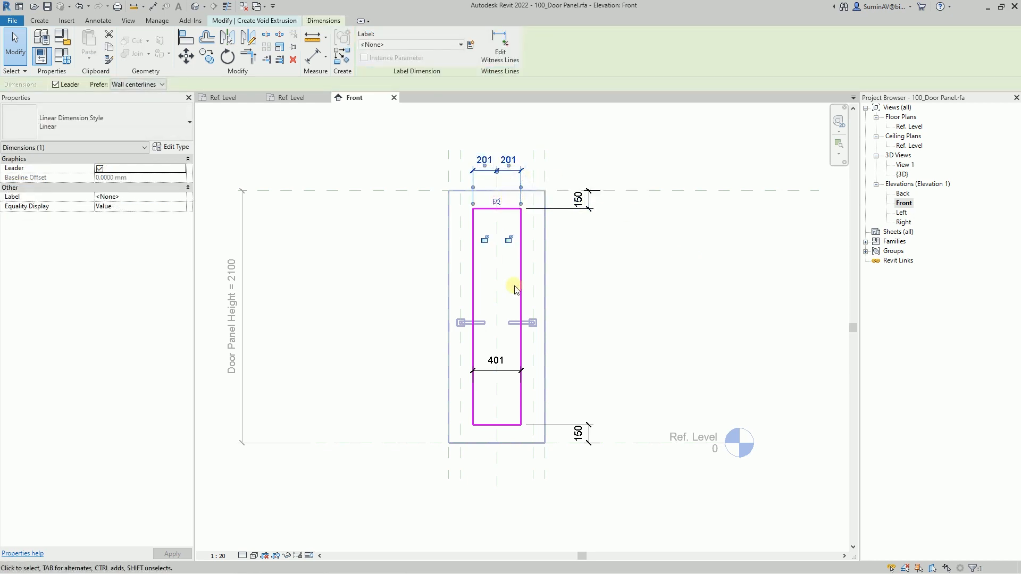
click(522, 353)
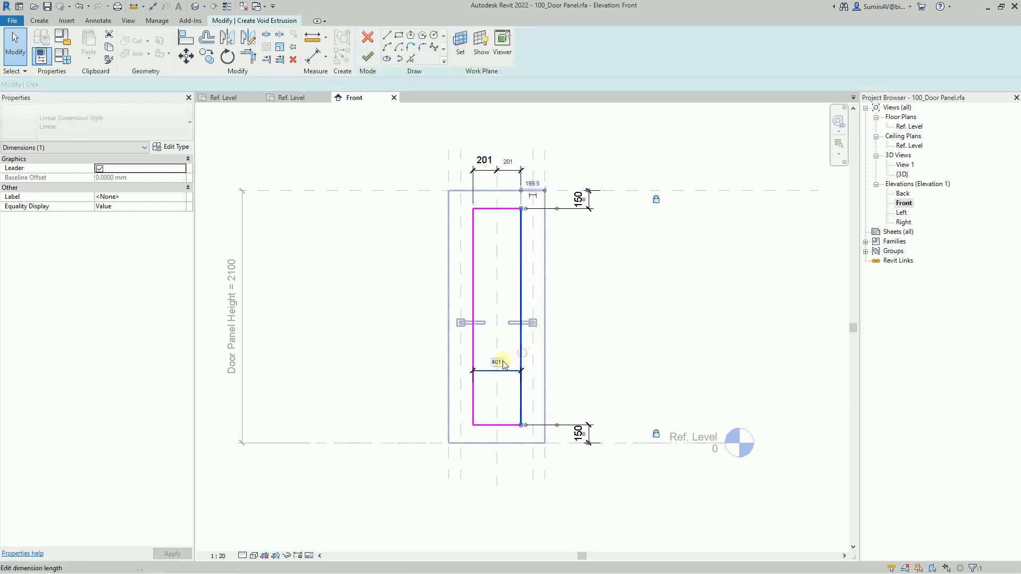
click(500, 364)
text(200)
key(Return)
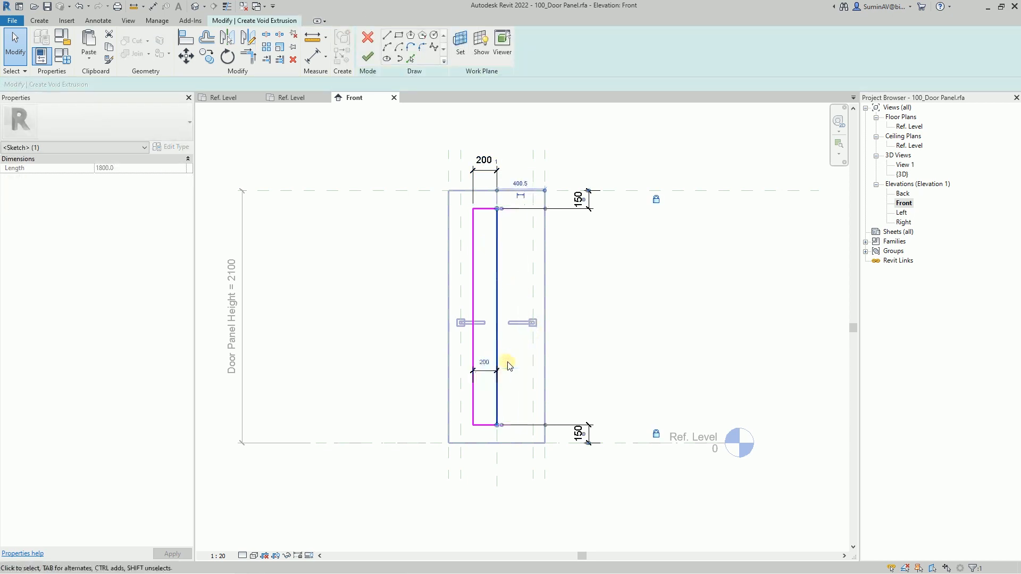
- Shift the 200 mm wide rectangle sideways so that it straddles the door panel's vertical centre plane
key(Escape)
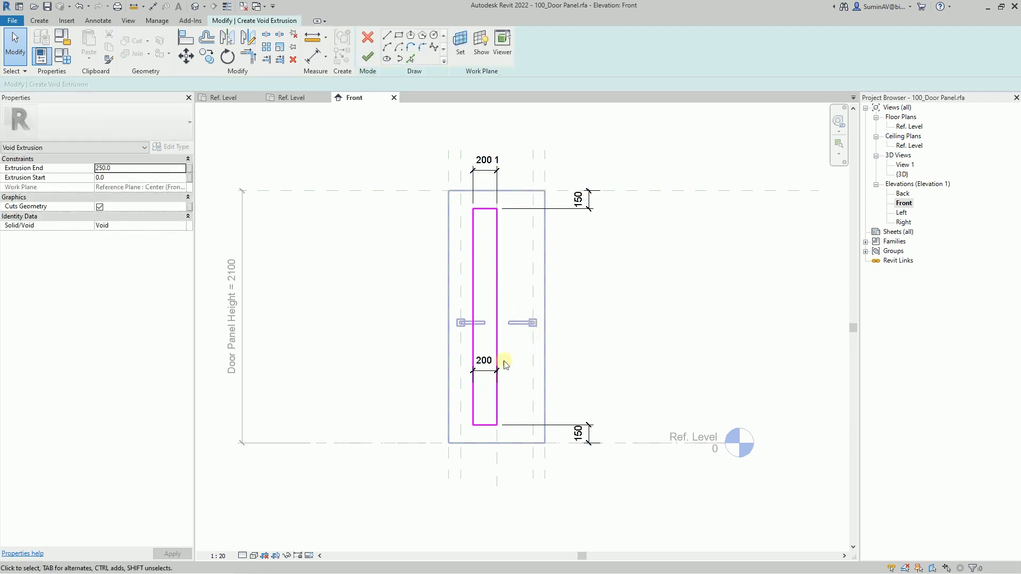
click(494, 376)
click(514, 383)
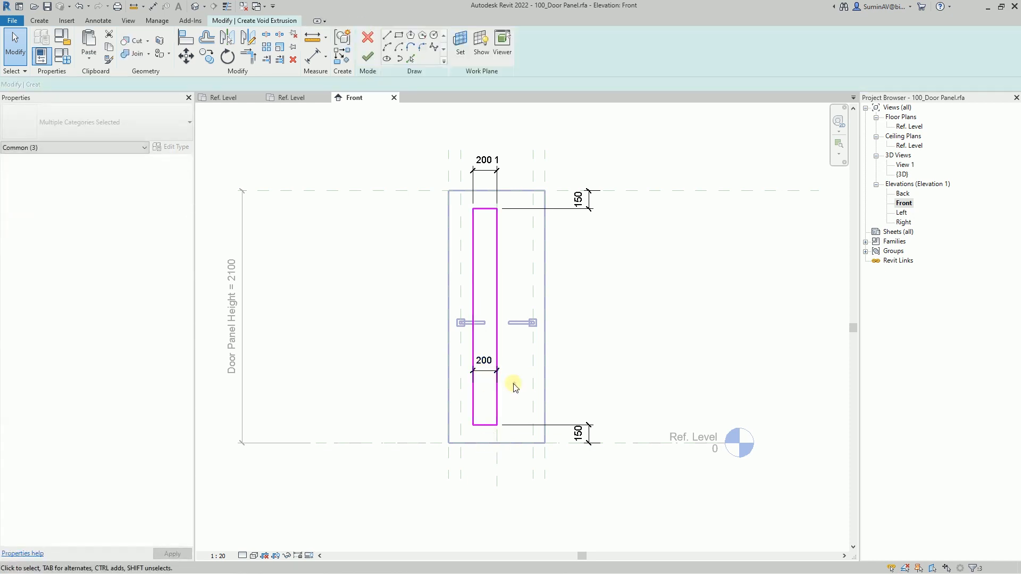
drag(497, 399, 509, 401)
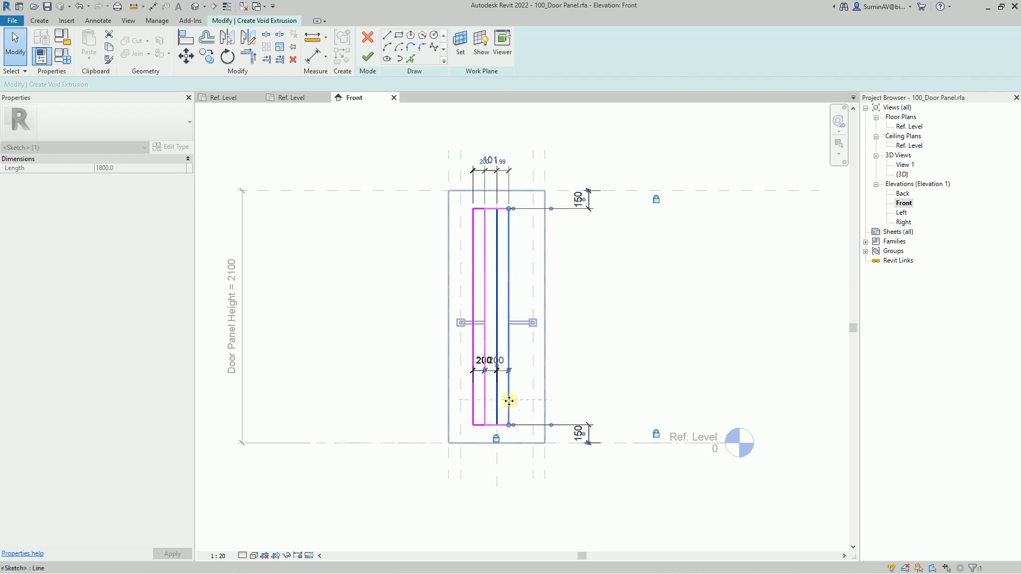
click(603, 377)
- Reapply the equality constraint to the rectangle's centring dimension and finish the void extrusion sketch
click(510, 170)
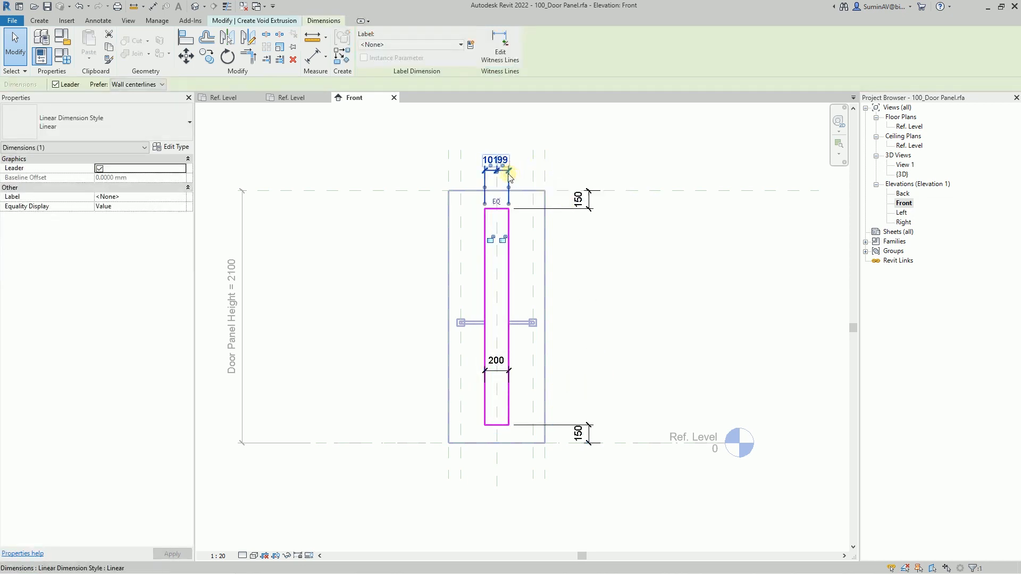
click(495, 201)
click(611, 276)
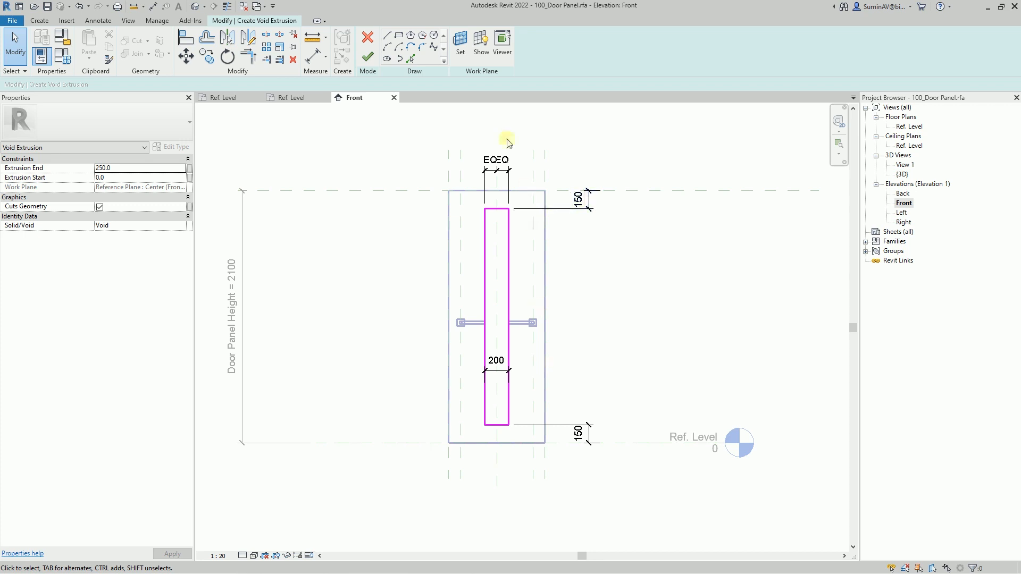
click(368, 56)
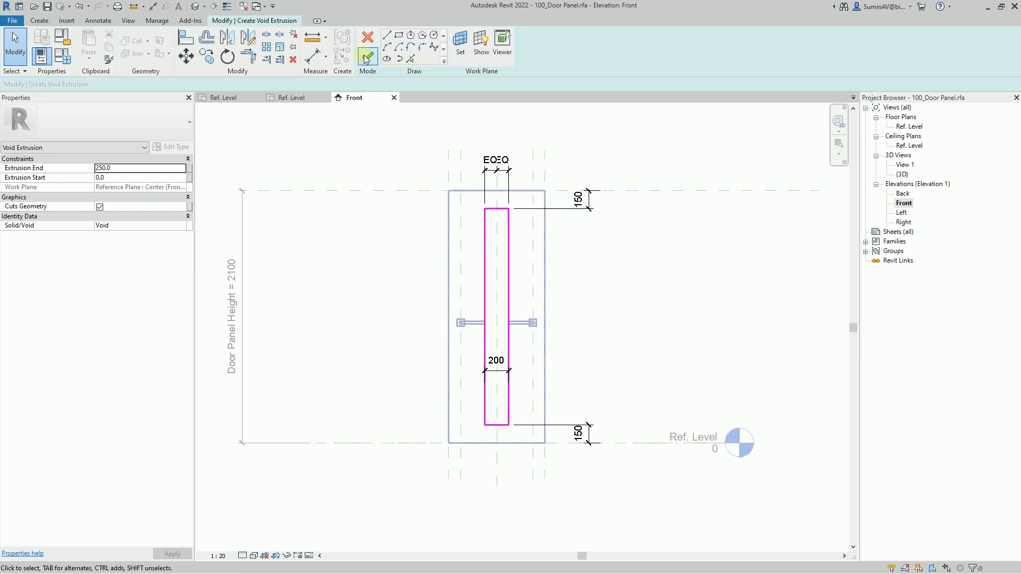
click(368, 282)
- In the Ref. Level plan with thin lines on, fit the void to the panel's two faces, from 35 to 85 mm, locking its start face
double_click(905, 128)
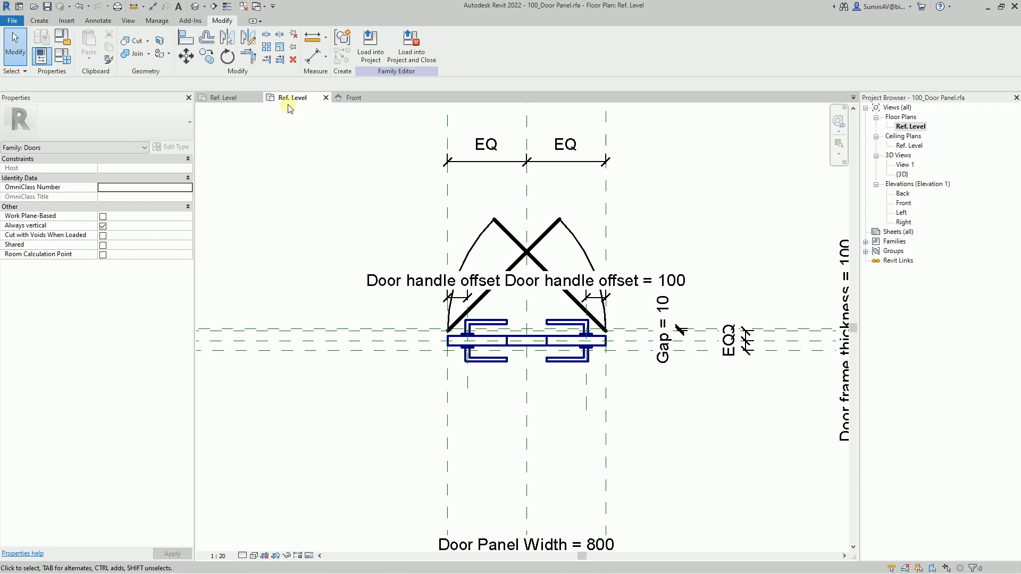
click(227, 6)
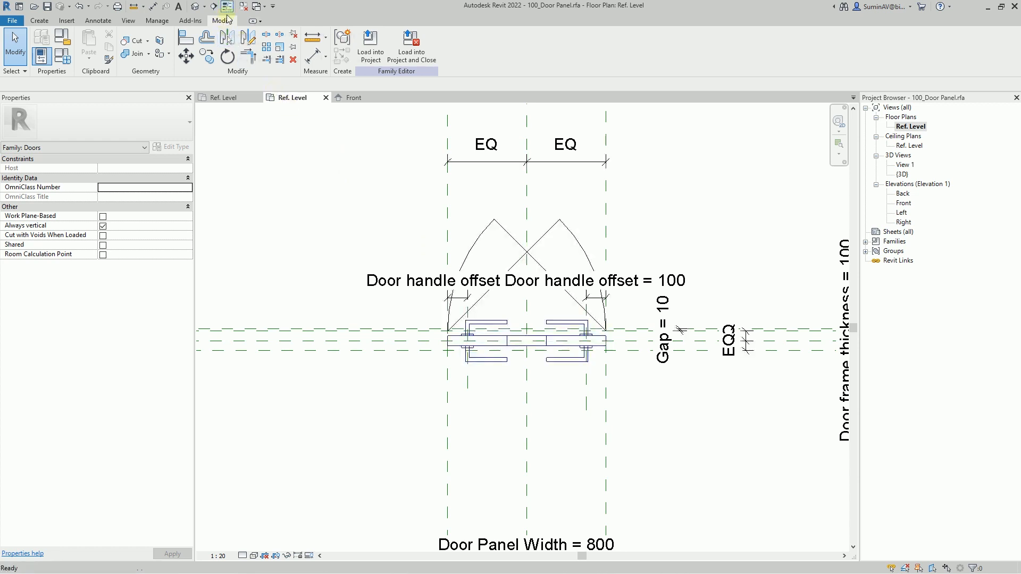
click(519, 344)
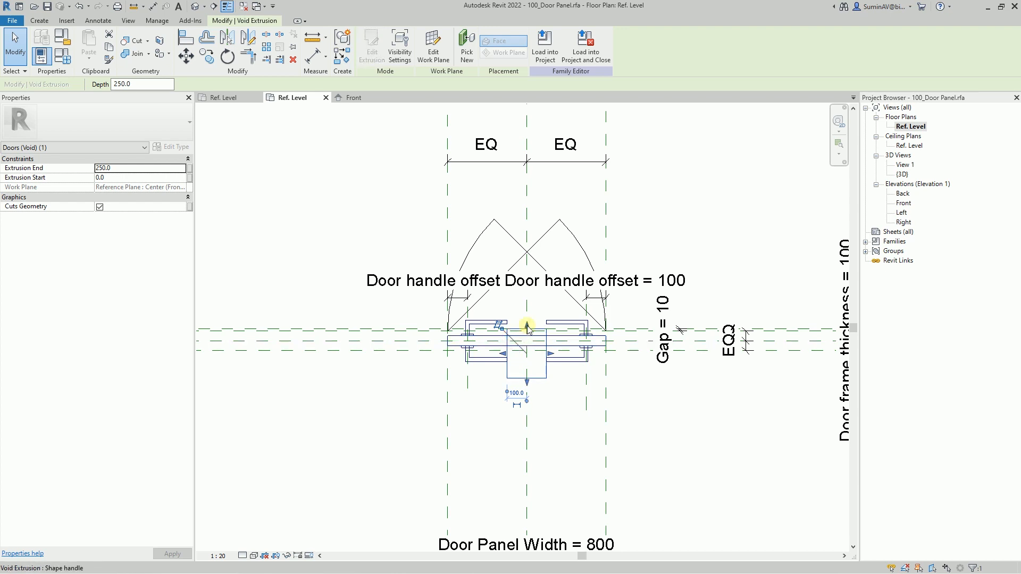
scroll(528, 328, up, 2)
drag(527, 323, 527, 336)
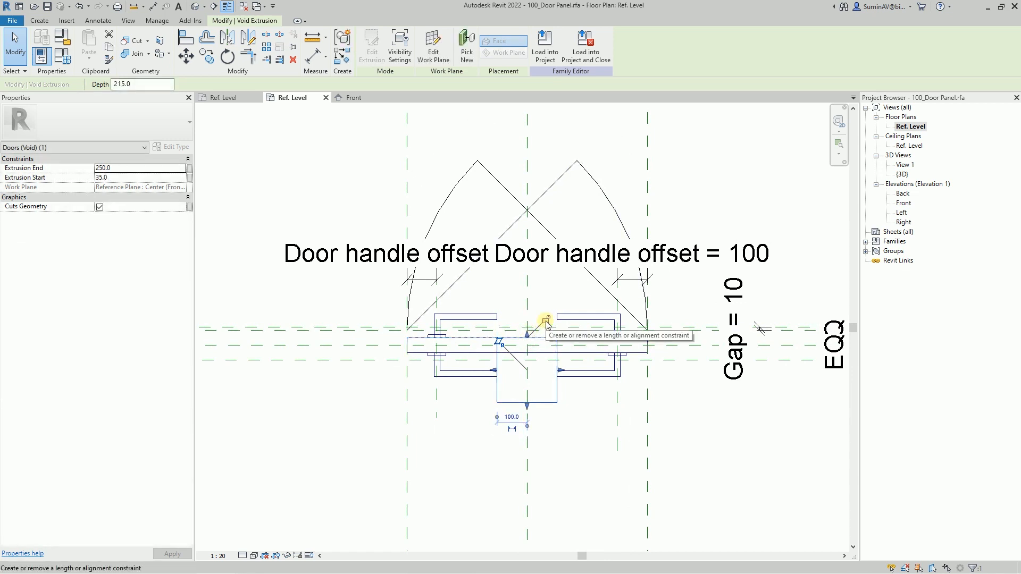
click(546, 321)
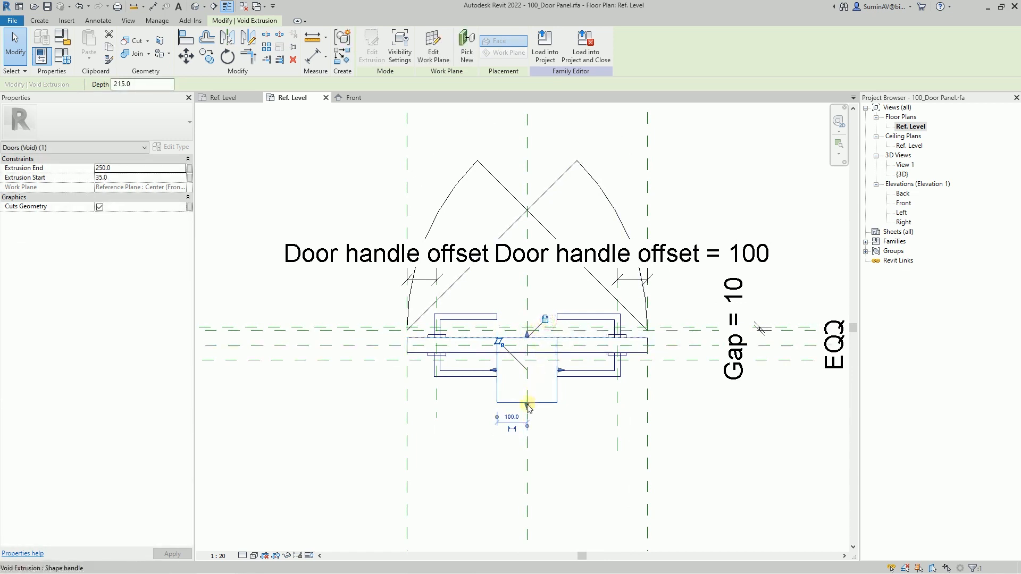
drag(528, 407, 538, 353)
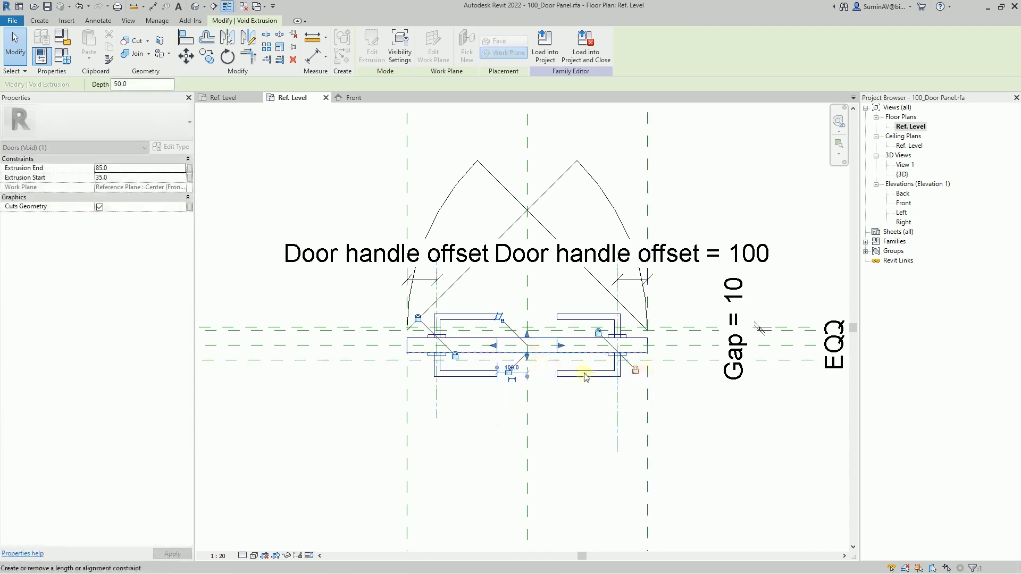
click(557, 415)
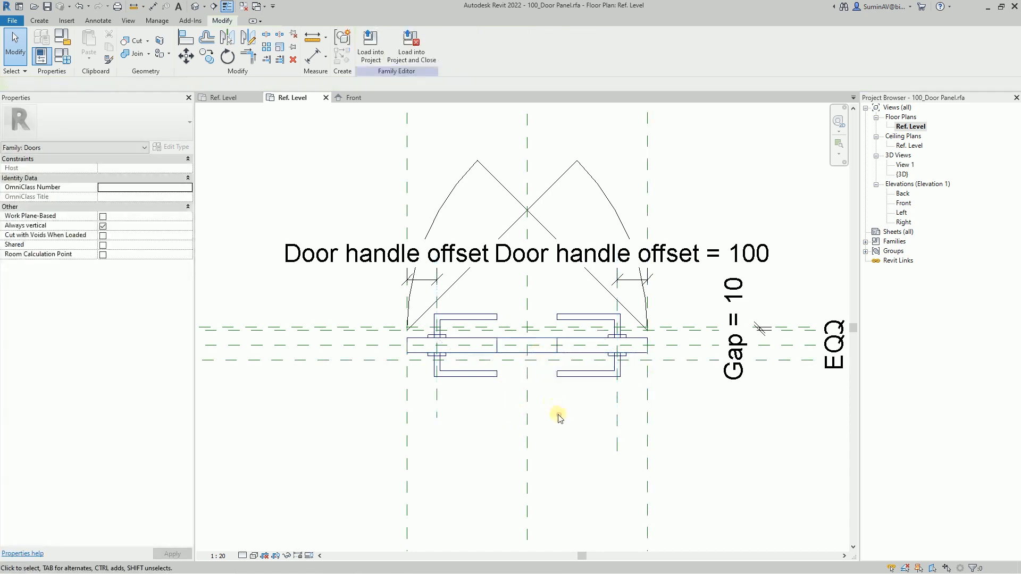
- Open the default 3D view of the door panel and apply a shaded visual style
click(195, 7)
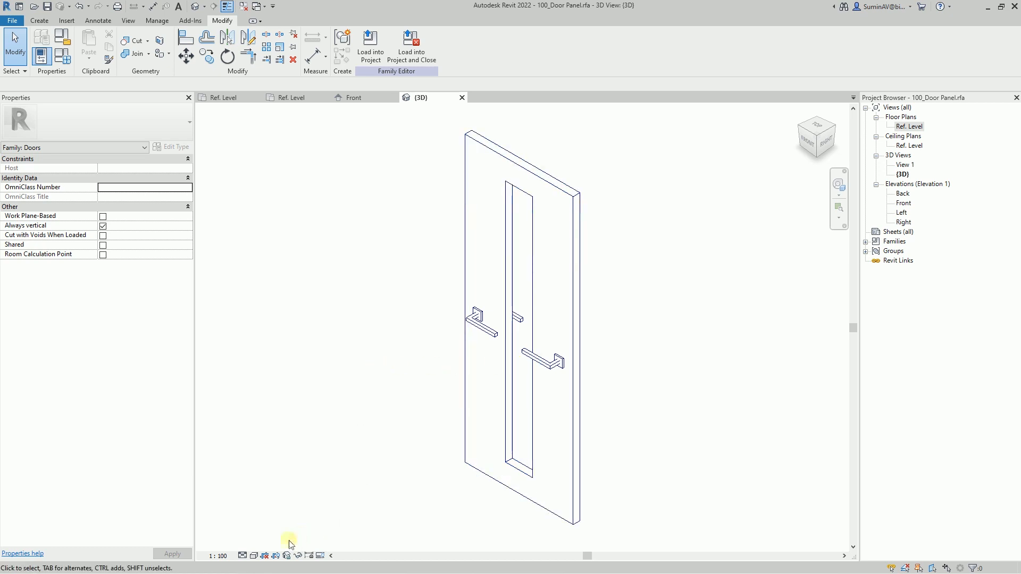
click(253, 556)
click(288, 521)
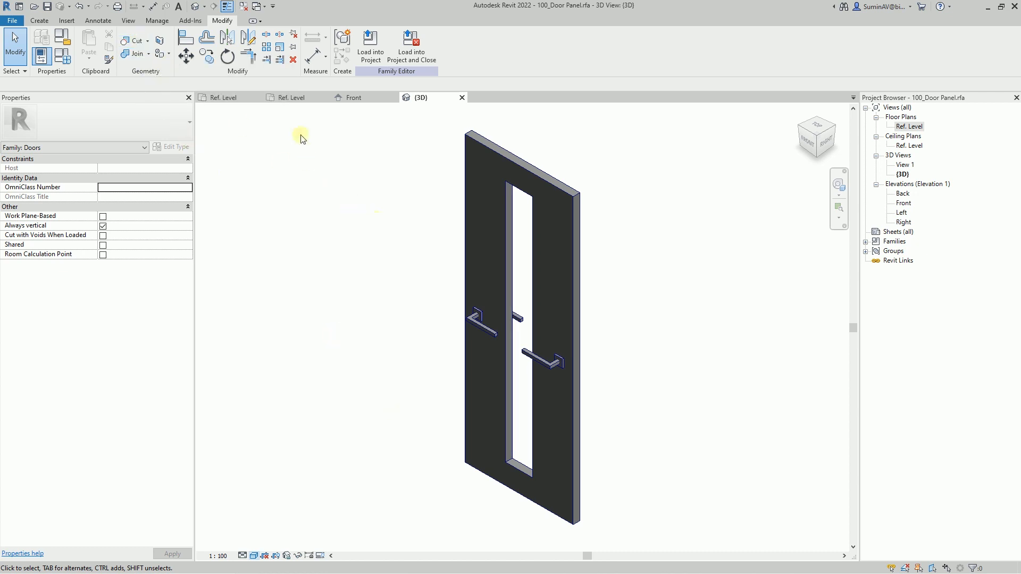
- Start a solid extrusion in the Ref. Level plan, sketching a rectangle about 200 by 24 mm across the opening with both short ends locked to its sides
click(291, 98)
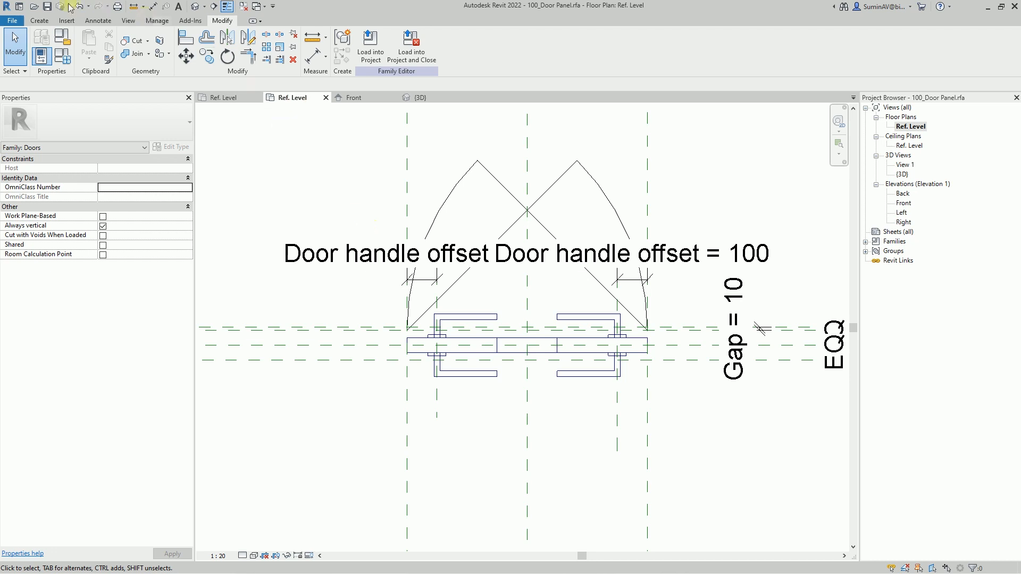
click(39, 20)
click(90, 45)
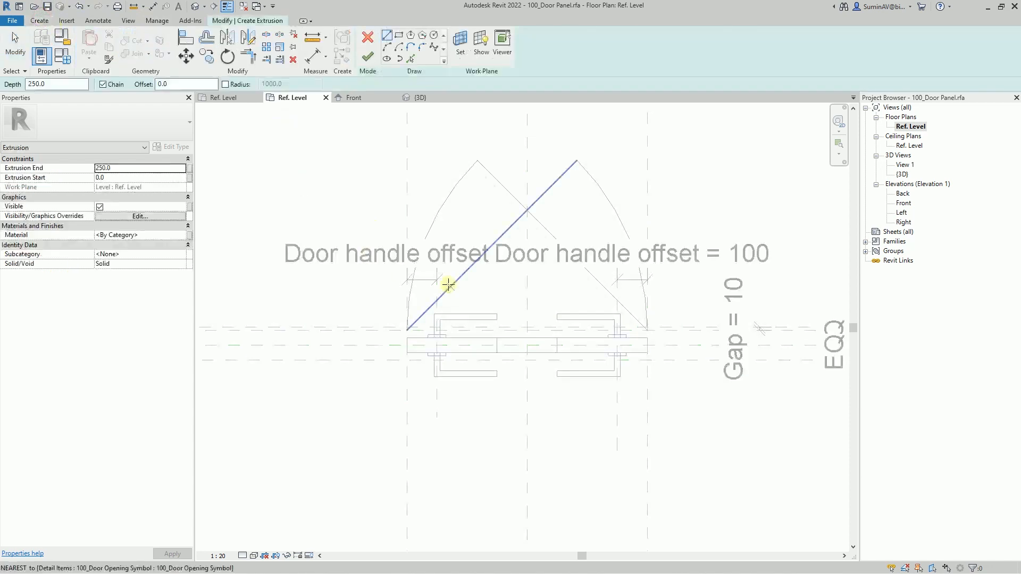
click(399, 38)
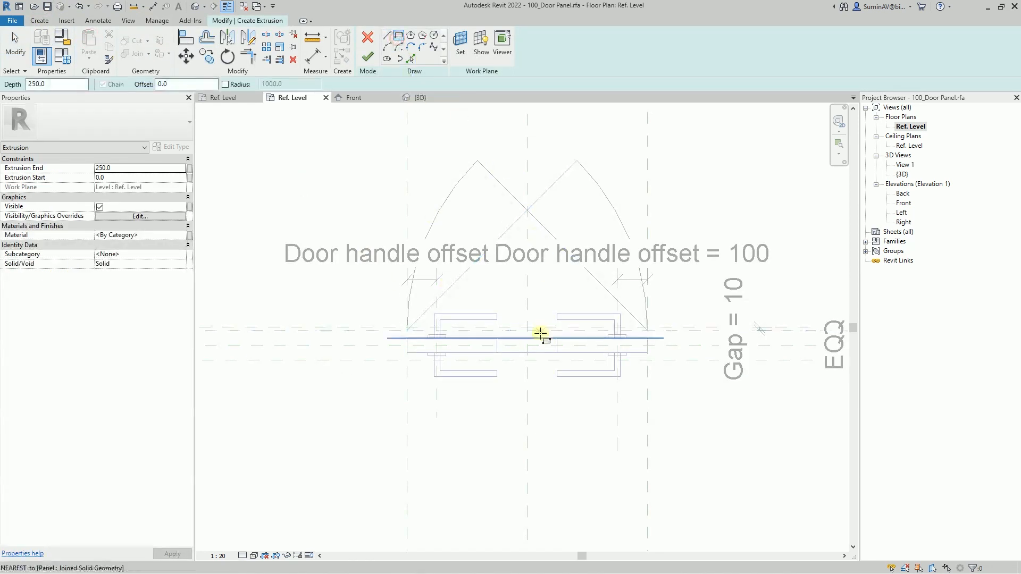
scroll(539, 367, up, 4)
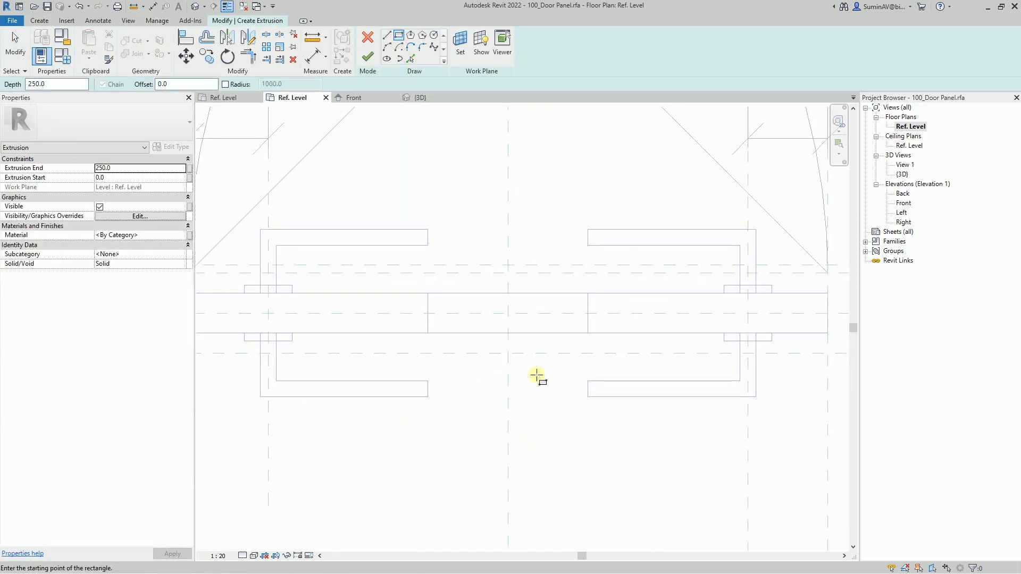
click(427, 304)
click(587, 322)
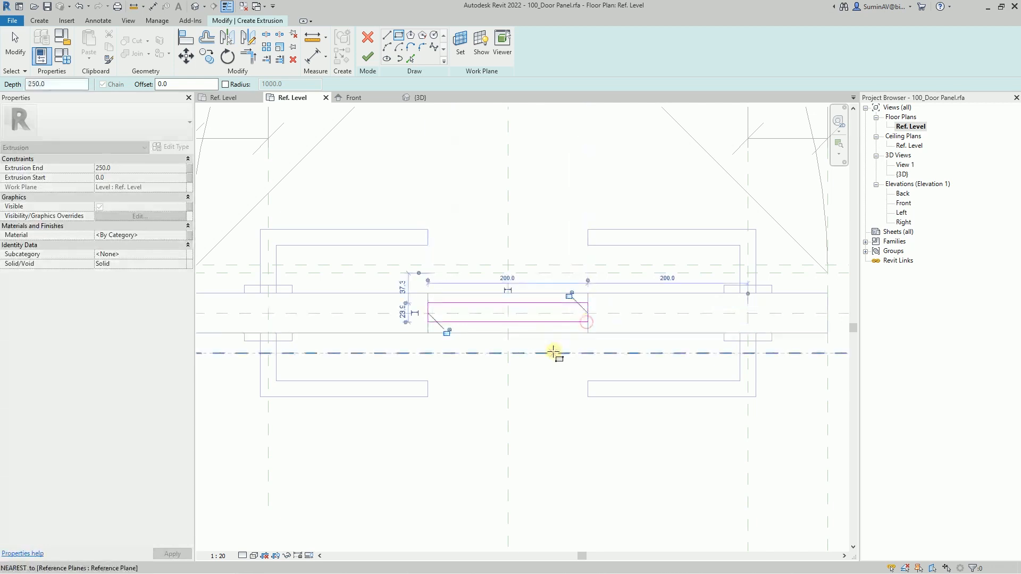
click(447, 332)
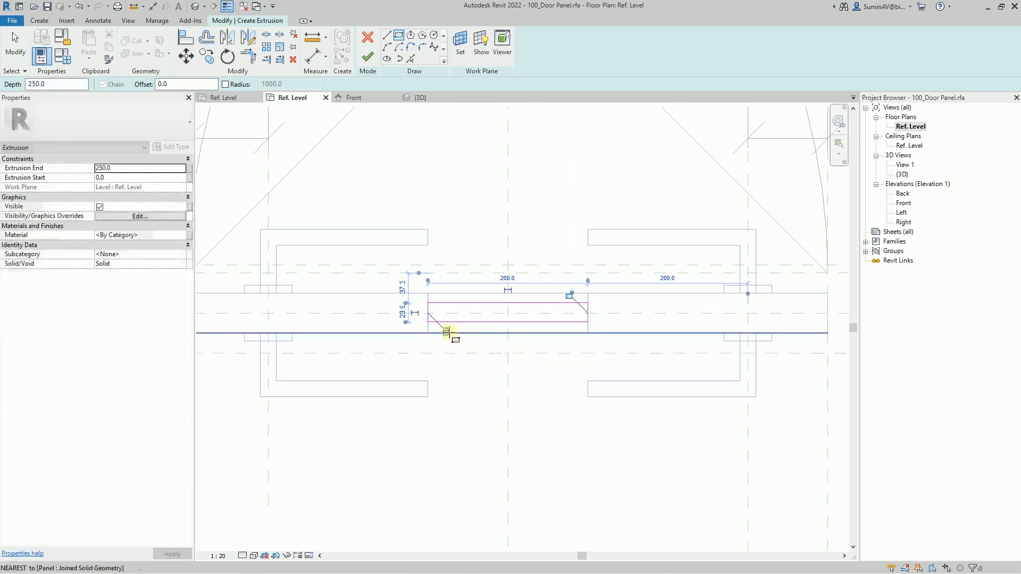
click(569, 294)
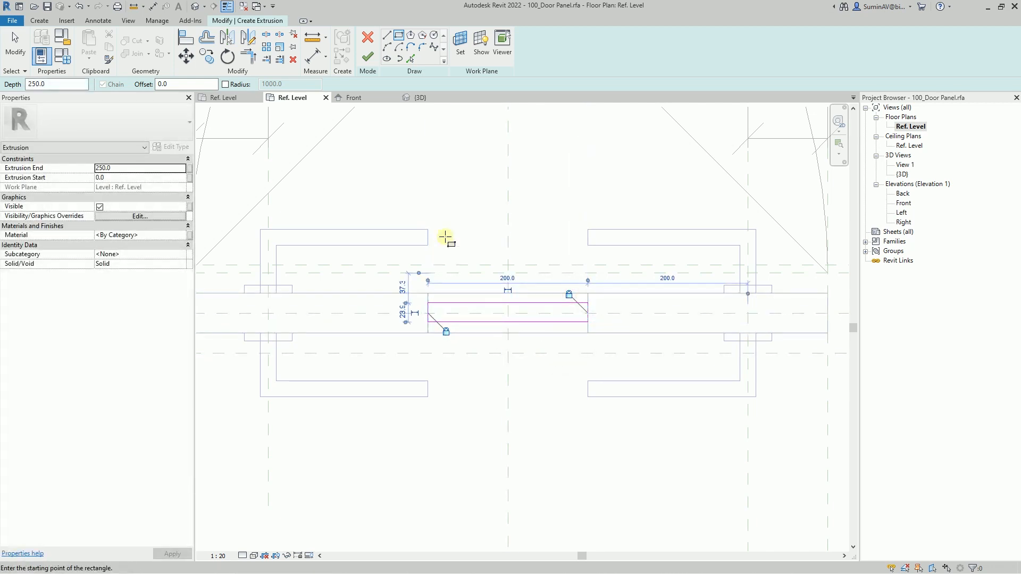
- Dimension the rectangle's two long edges to the panel's centre plane and make the segments equal
click(312, 55)
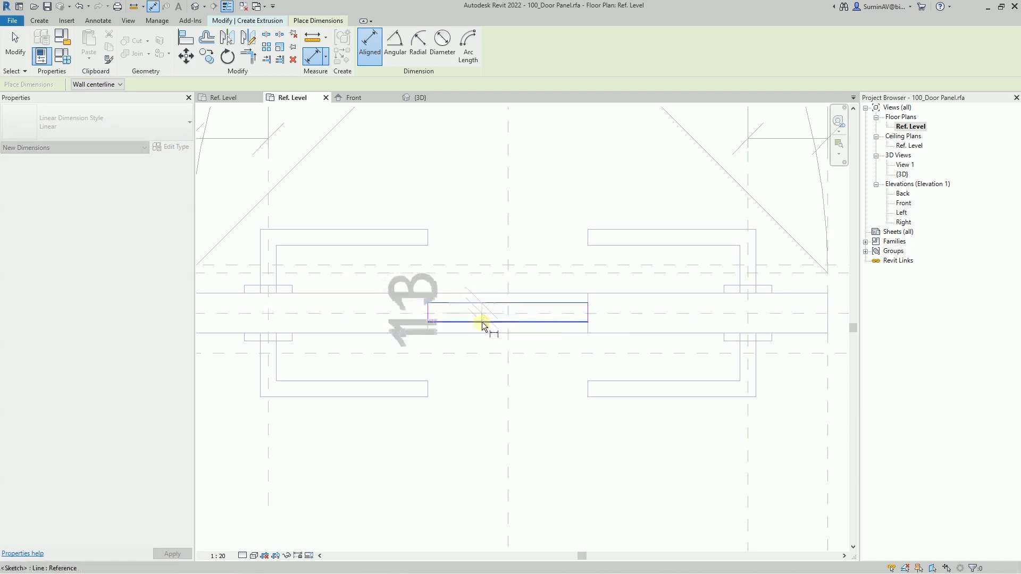
click(482, 322)
click(481, 412)
click(276, 313)
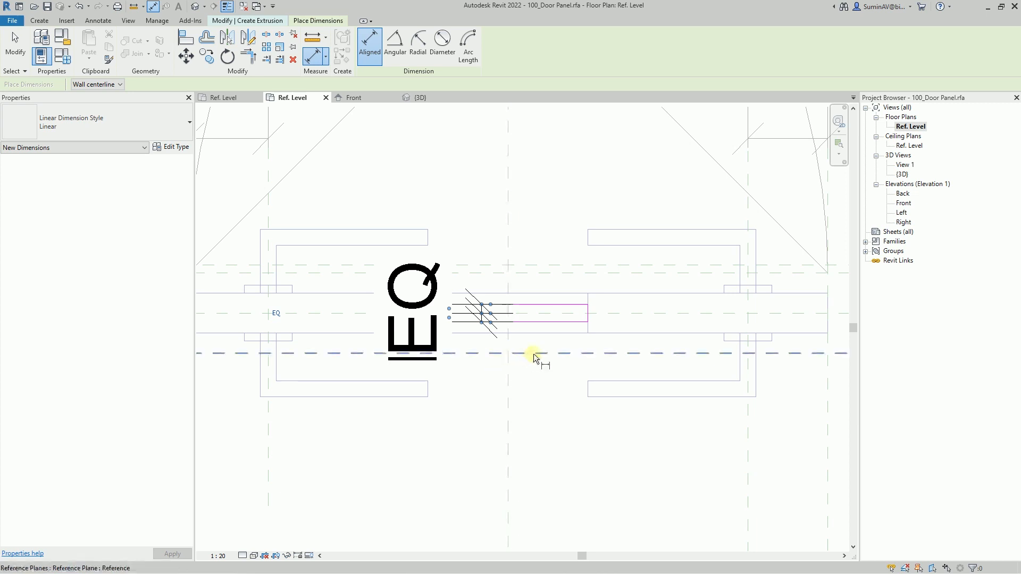
- Add an aligned dimension between the rectangle's lower long edge and the panel's centre plane
click(544, 321)
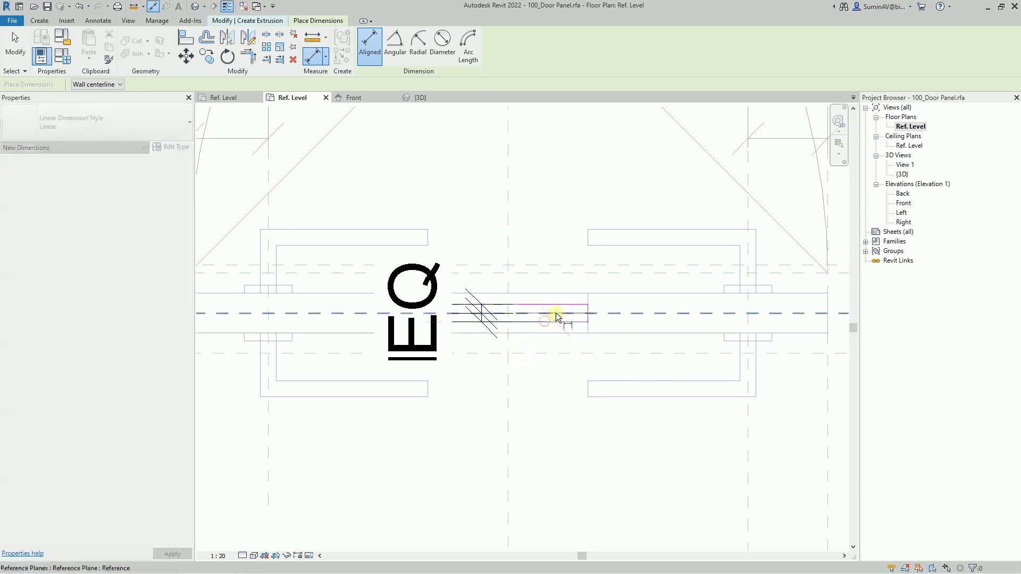
click(560, 223)
key(Escape)
key(Escape)
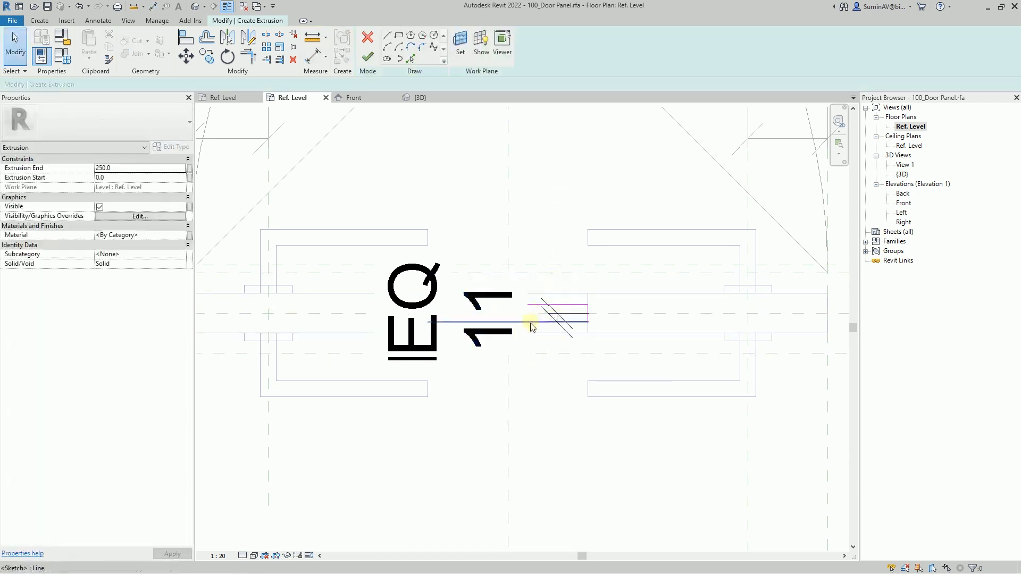
- Set the distance from the rectangle's lower long edge to the centre plane to 5 mm
click(600, 326)
scroll(602, 328, up, 3)
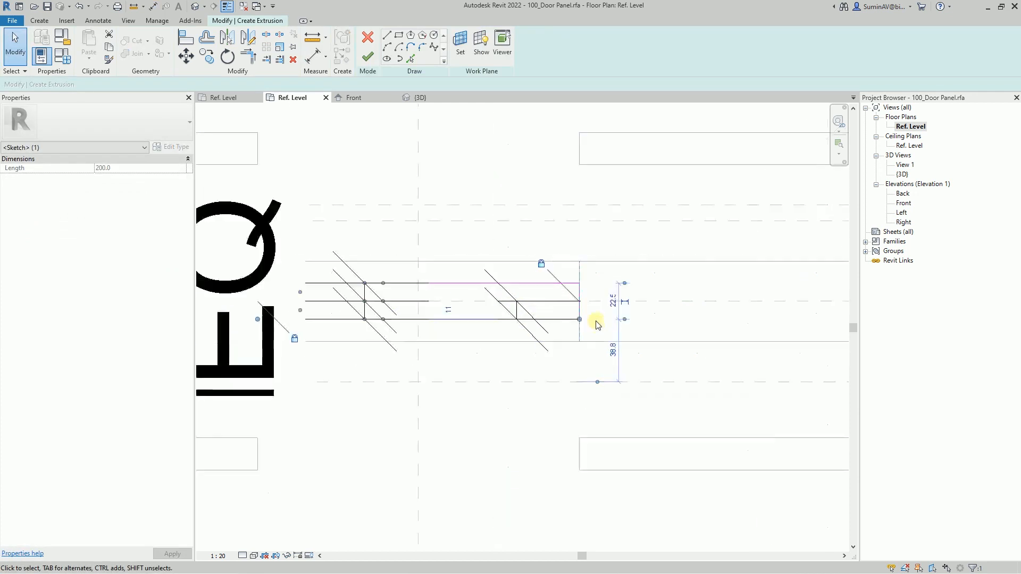
click(448, 311)
text(5)
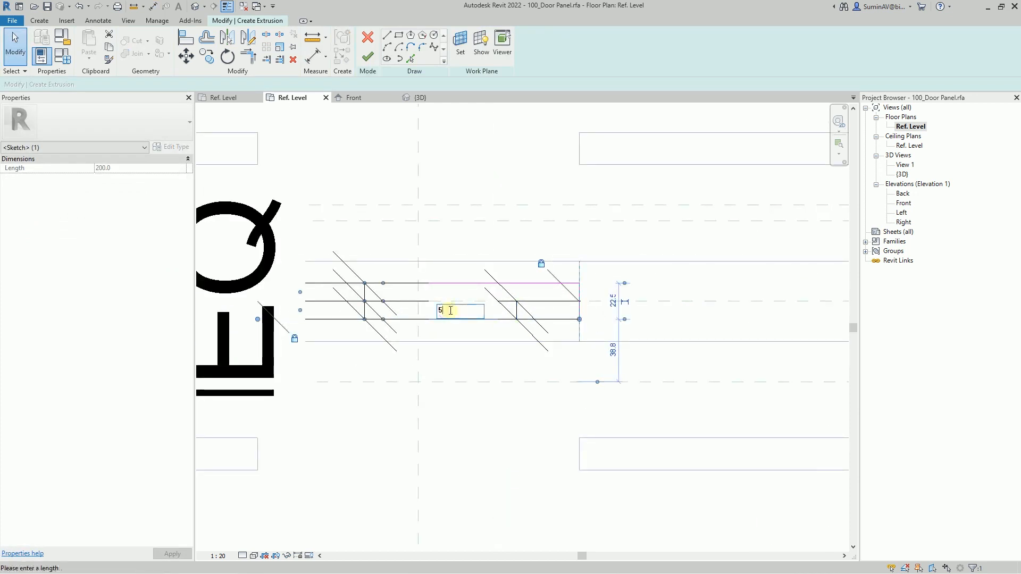
key(Return)
click(477, 378)
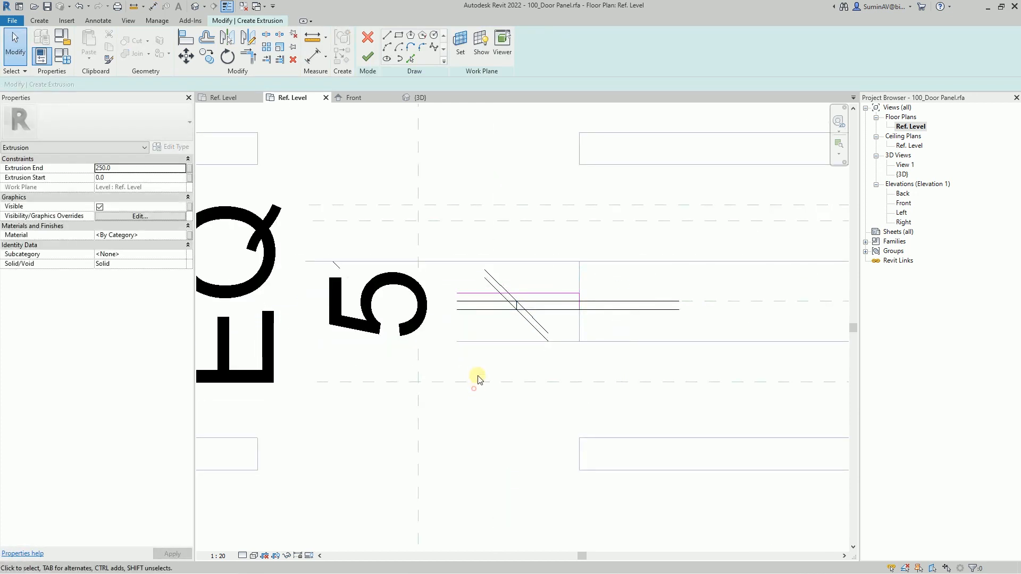
click(520, 319)
scroll(582, 322, down, 4)
scroll(582, 323, down, 3)
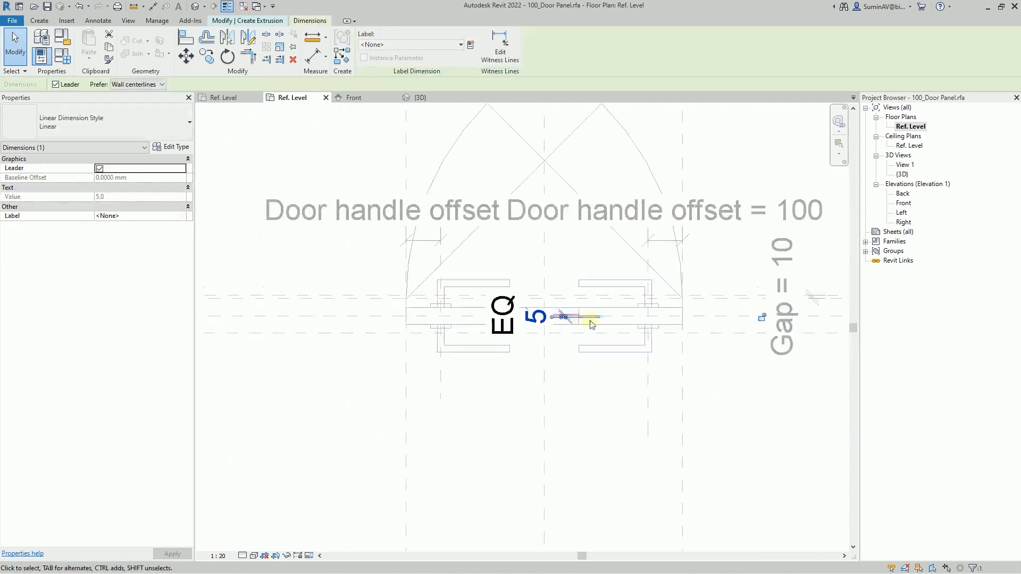
click(568, 367)
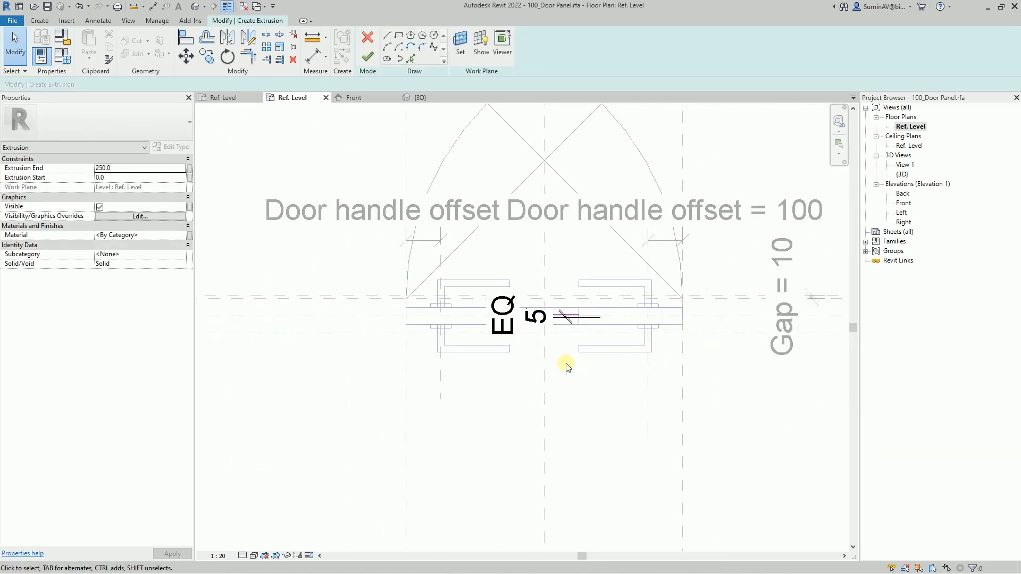
- Check the locks at both short ends of the thin rectangle, moving the EQ dimension clear of the opening
scroll(574, 333, up, 6)
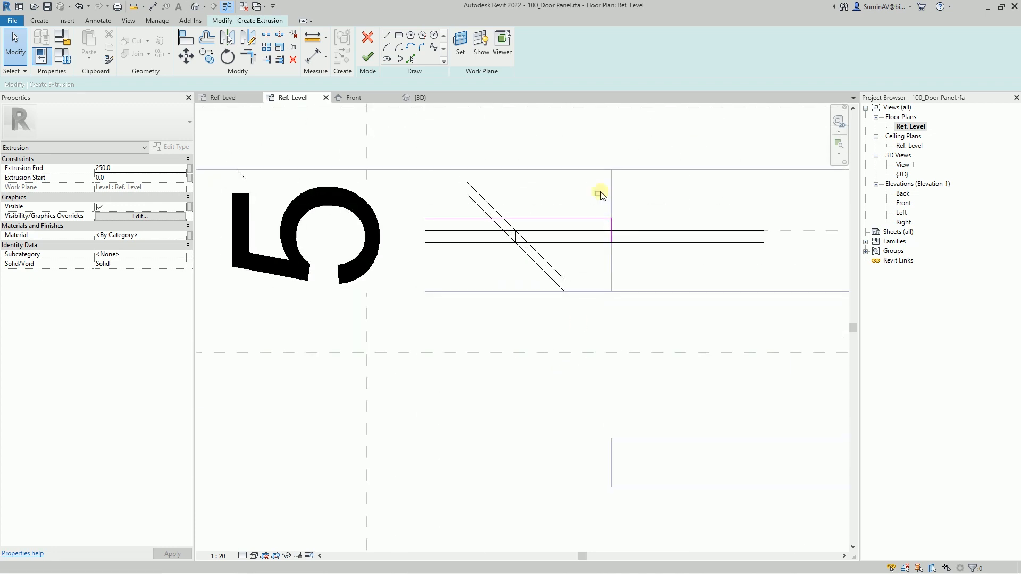
drag(595, 196, 633, 275)
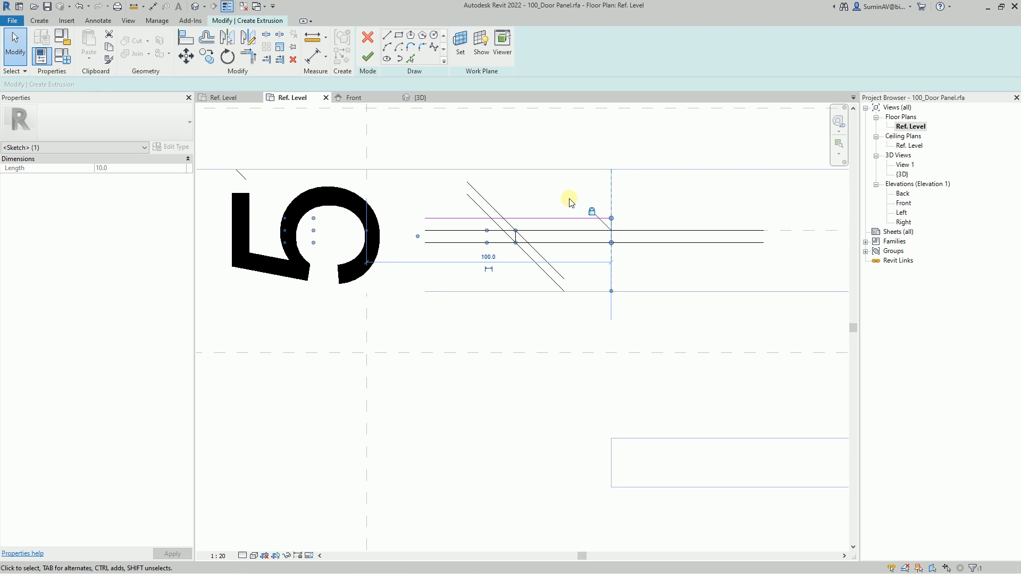
scroll(686, 203, down, 3)
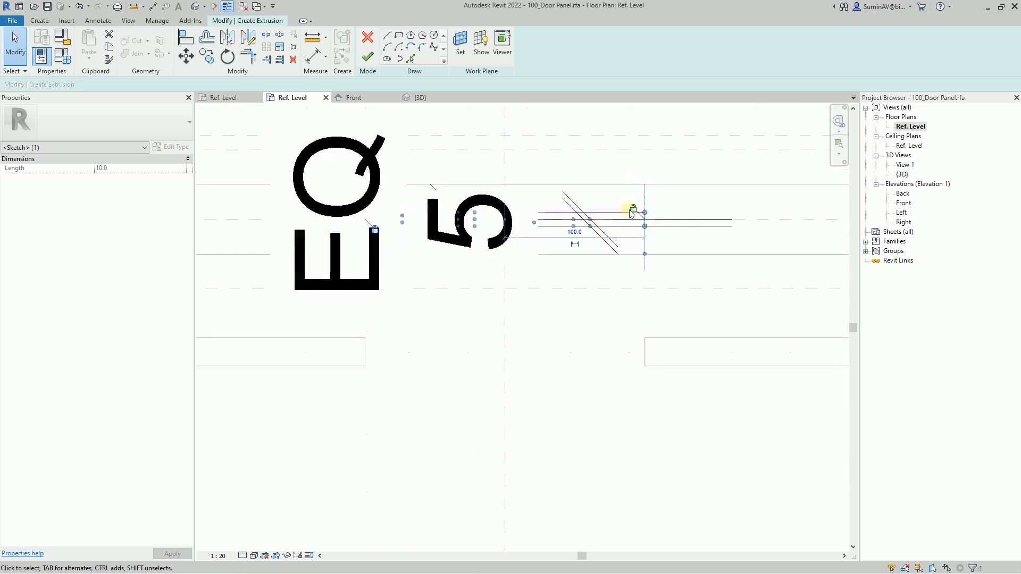
click(302, 166)
drag(450, 225, 819, 225)
click(406, 218)
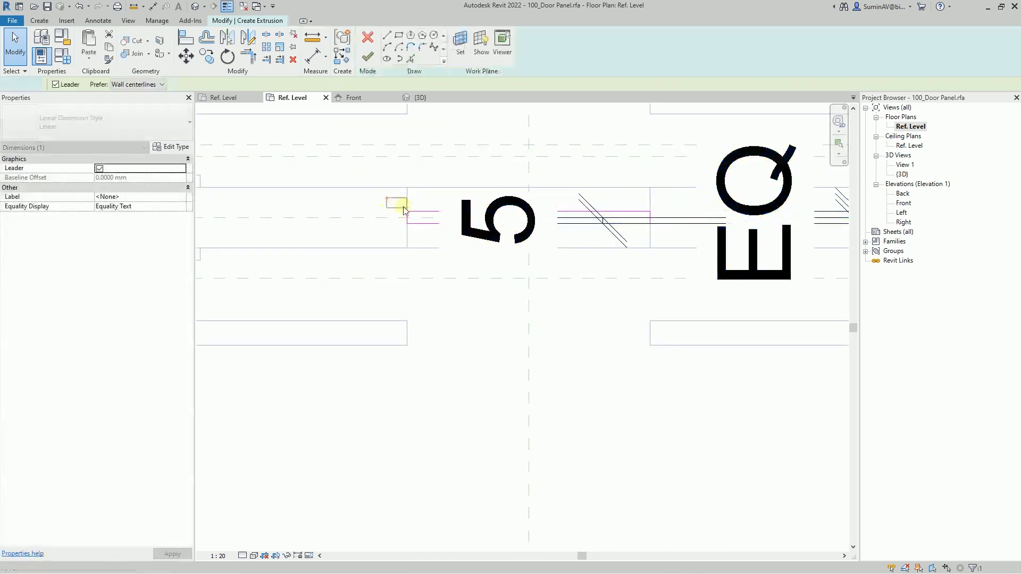
- Finish the extrusion sketch and, in the Front elevation, stretch the solid to the opening's edges, from 150 to 1950 mm
click(460, 320)
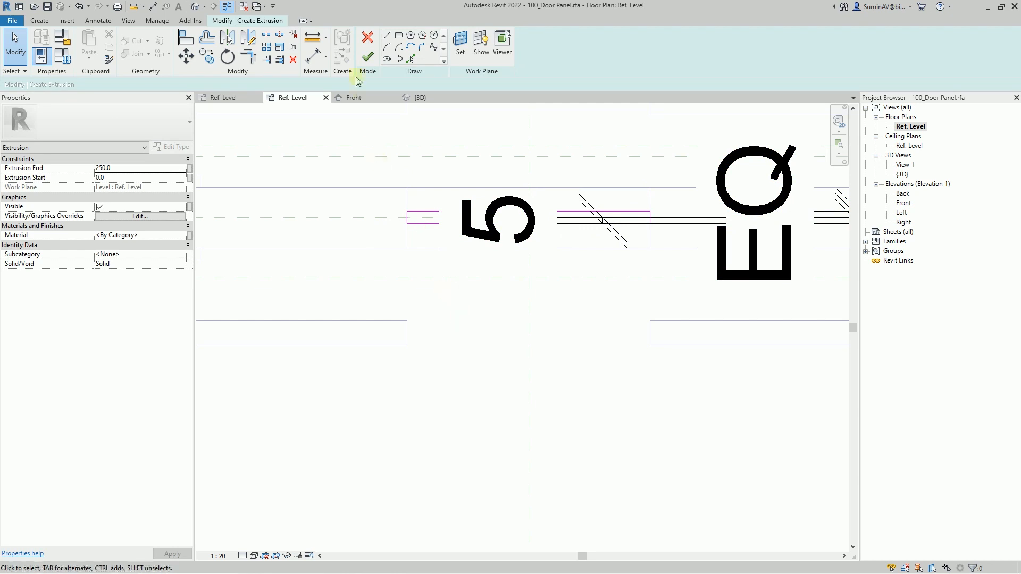
click(367, 56)
scroll(490, 346, down, 3)
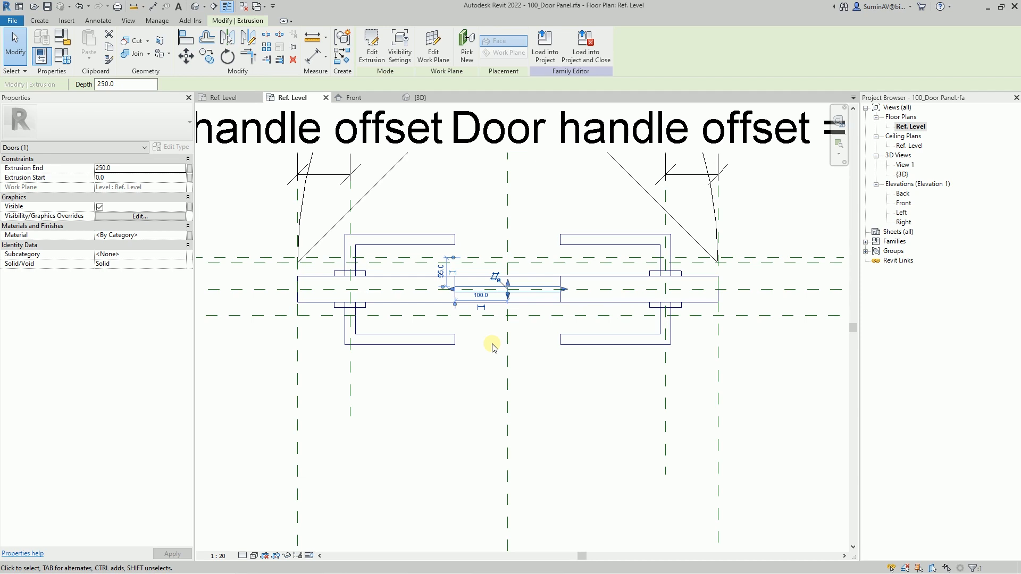
click(366, 98)
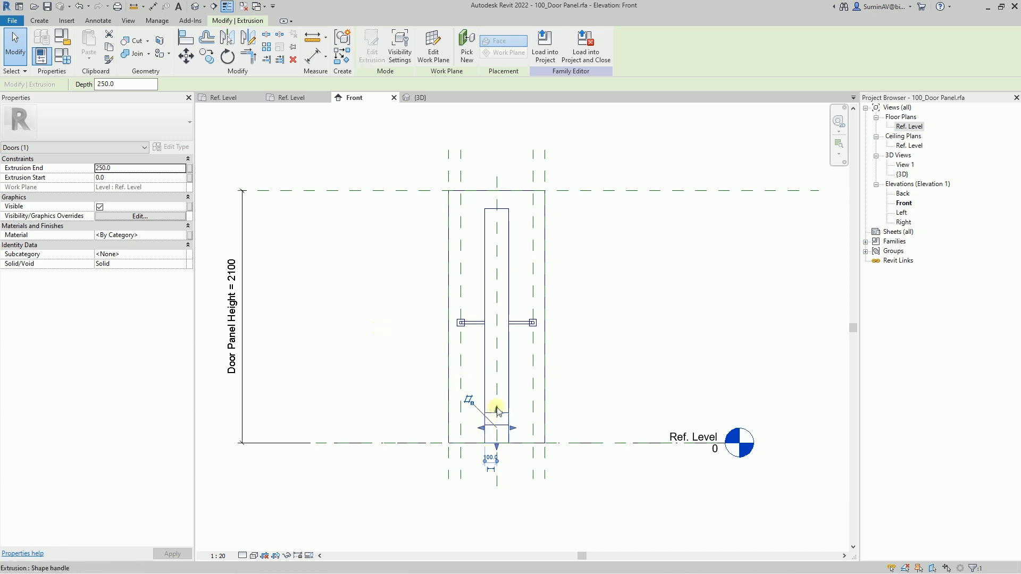
drag(494, 410, 493, 209)
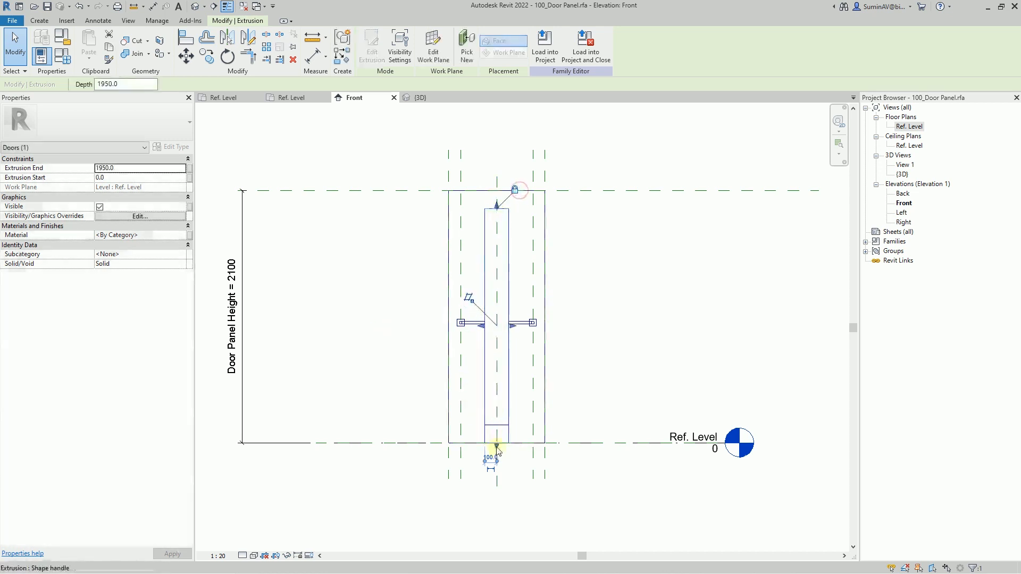
drag(497, 447, 463, 441)
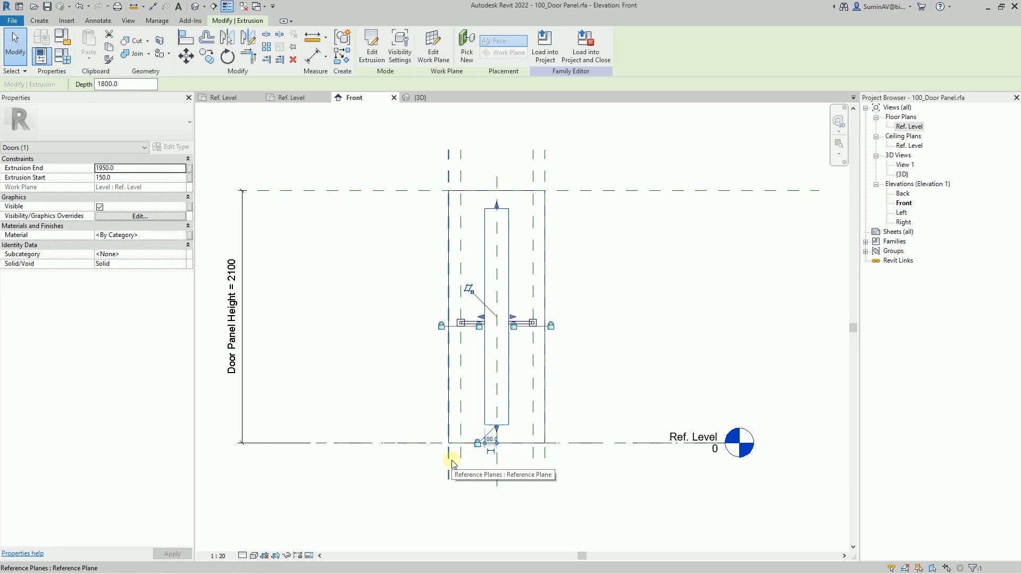
- Assign the Glass subcategory to the infill extrusion and link its material to a new instance parameter named Glass material
click(181, 254)
click(107, 287)
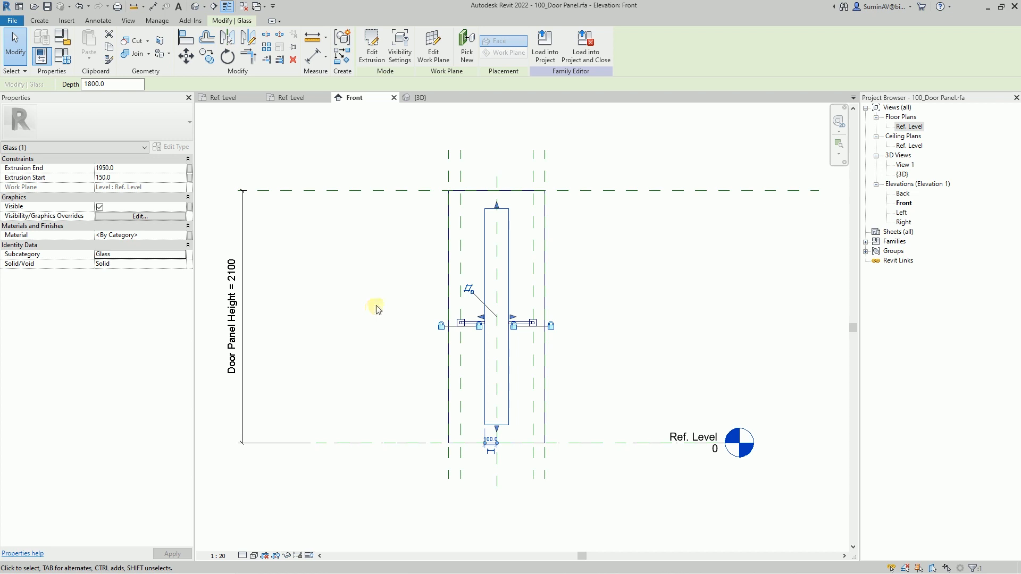
click(189, 234)
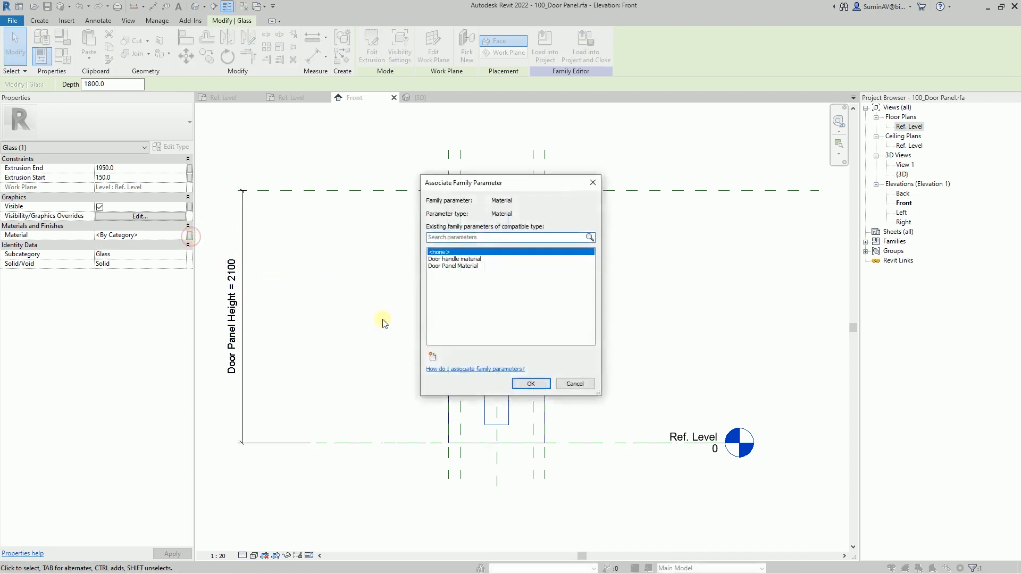
click(433, 356)
text(Glass material)
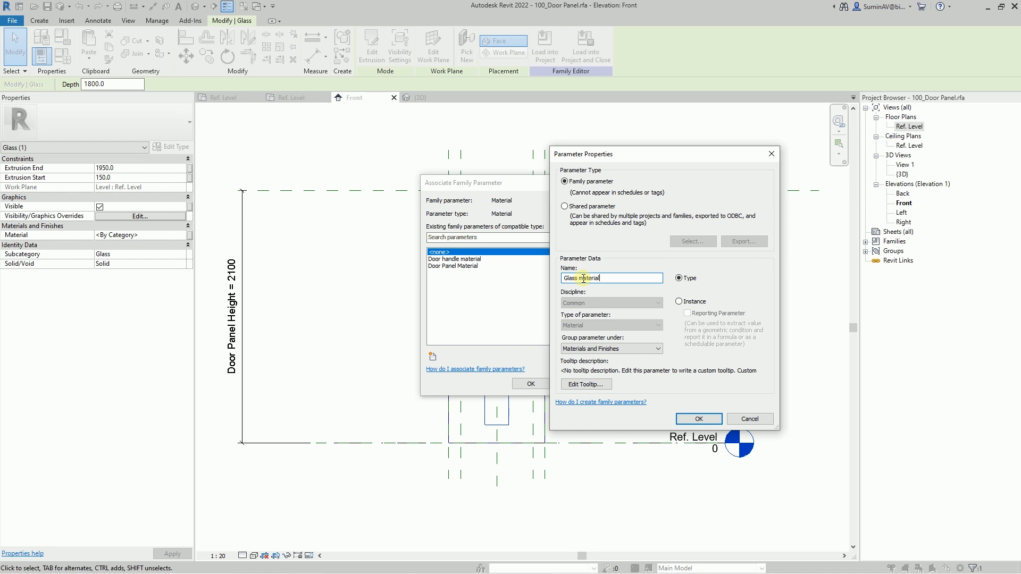
click(688, 301)
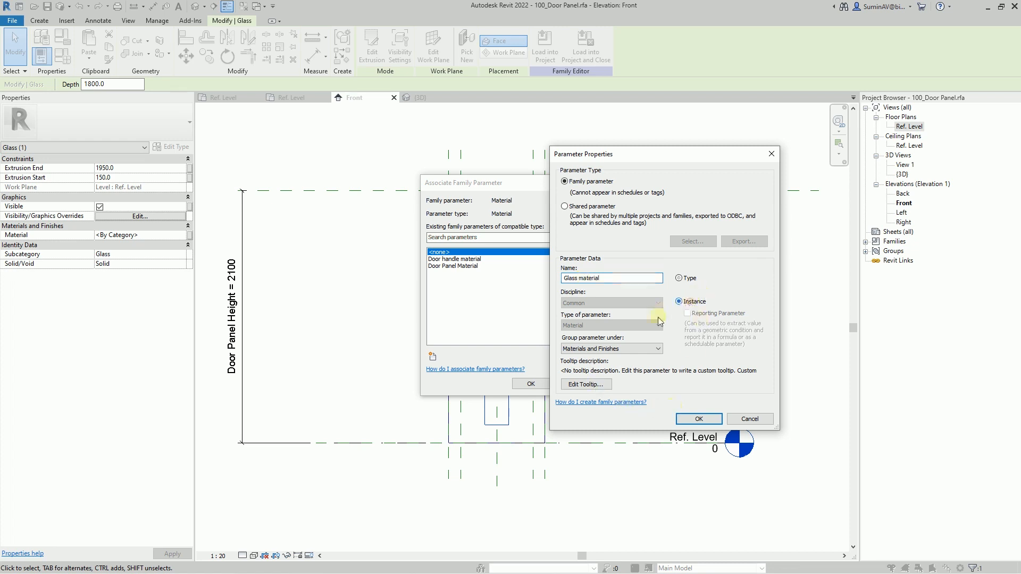
click(693, 419)
click(529, 384)
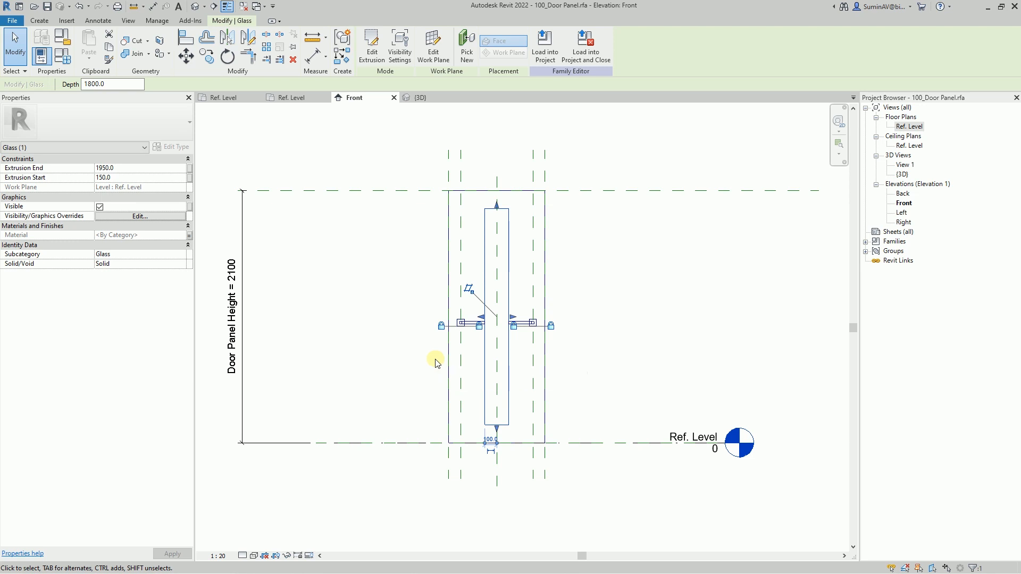
- Save the family under the new name 100_Glazed Door Panel.rfa in the Materials folder
click(12, 20)
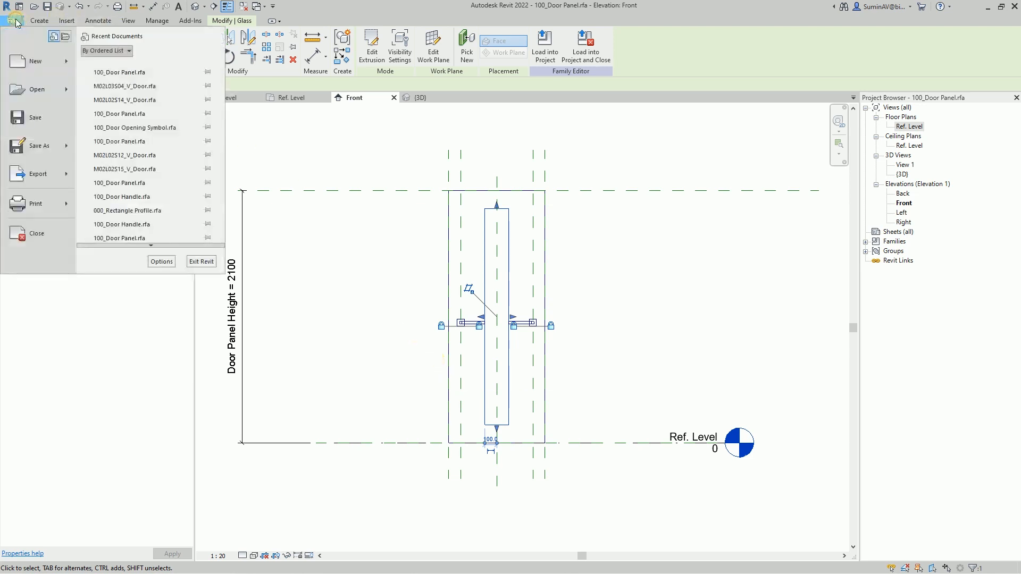
mouse_move(32, 155)
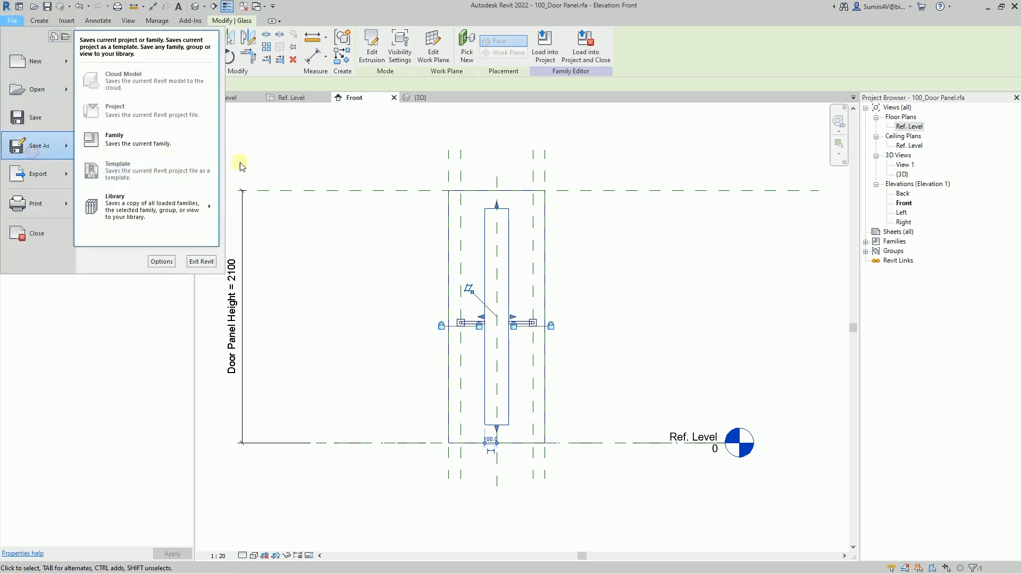
click(149, 142)
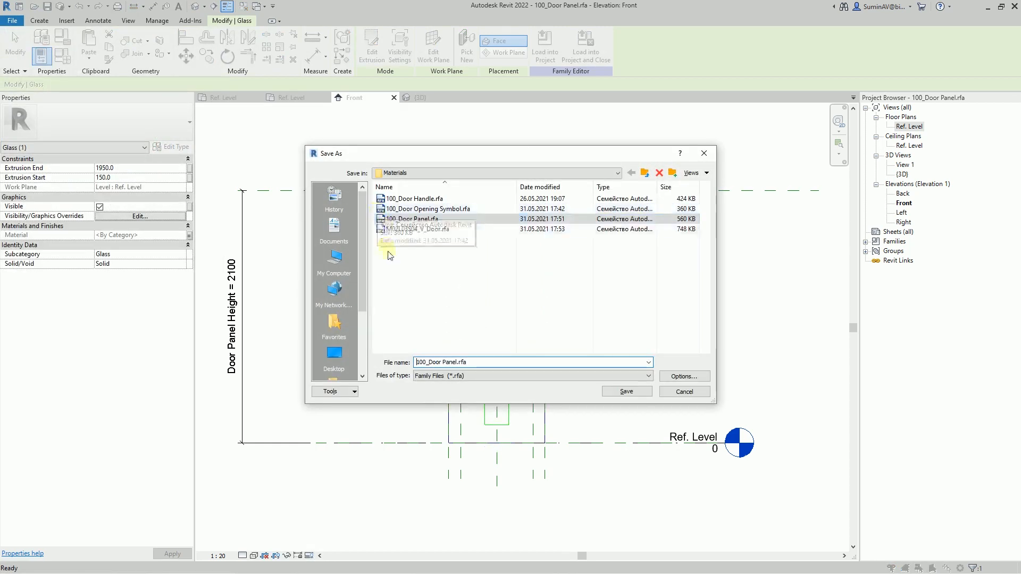
click(429, 361)
text(Glazed)
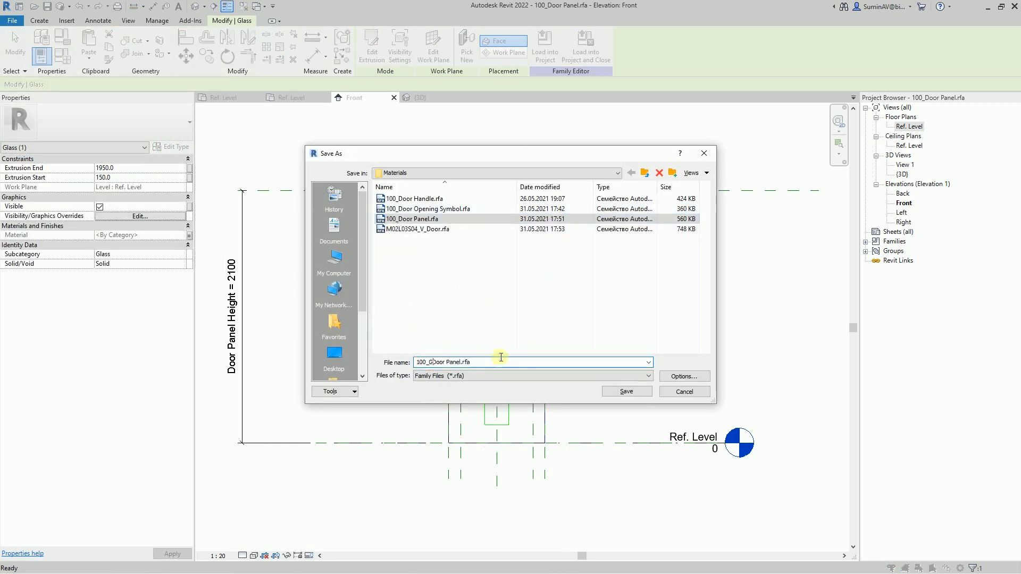
click(627, 391)
click(568, 376)
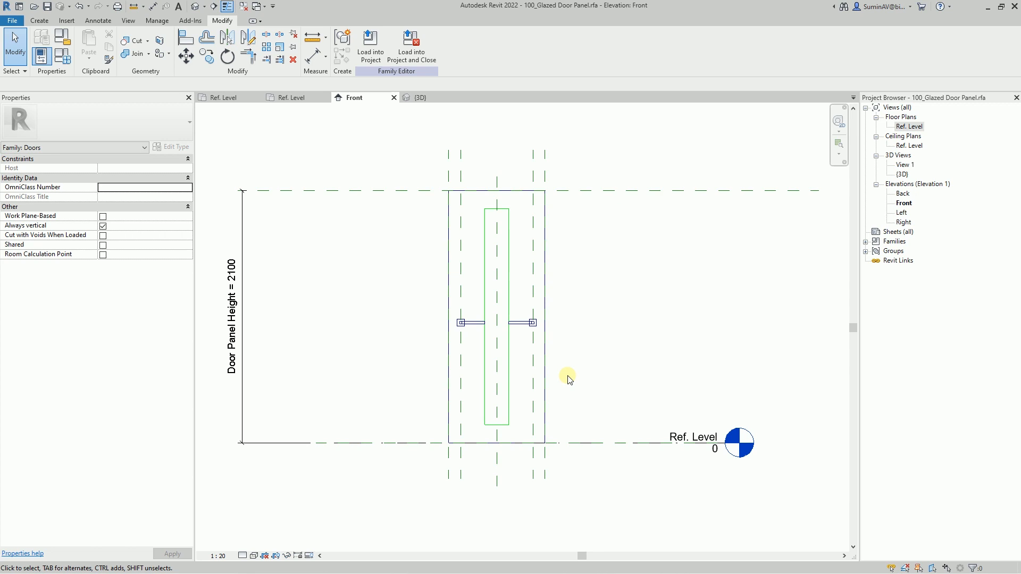
- Close the inactive views and open the original 100_Door Panel.rfa family from the Materials folder
click(125, 20)
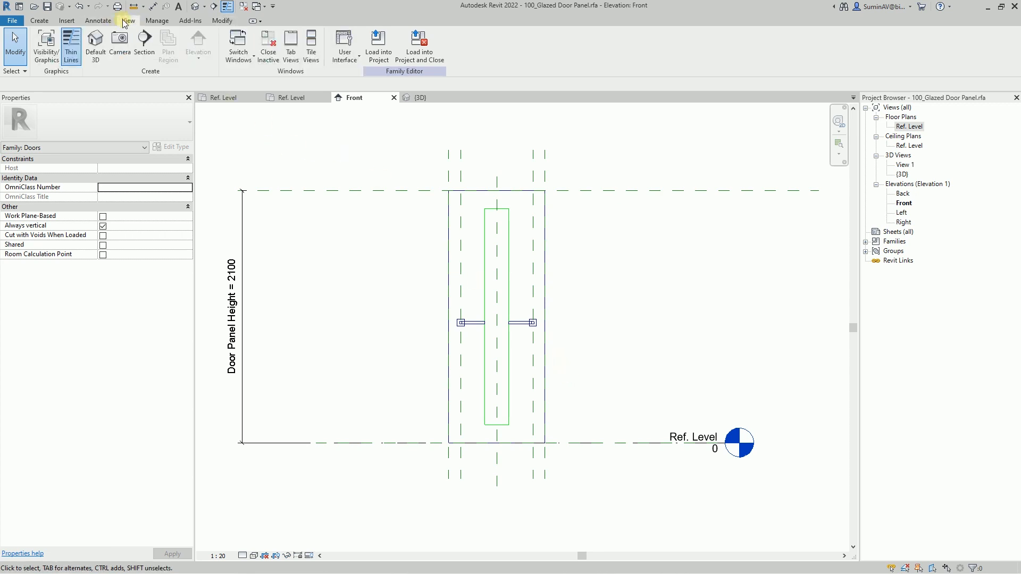
click(269, 56)
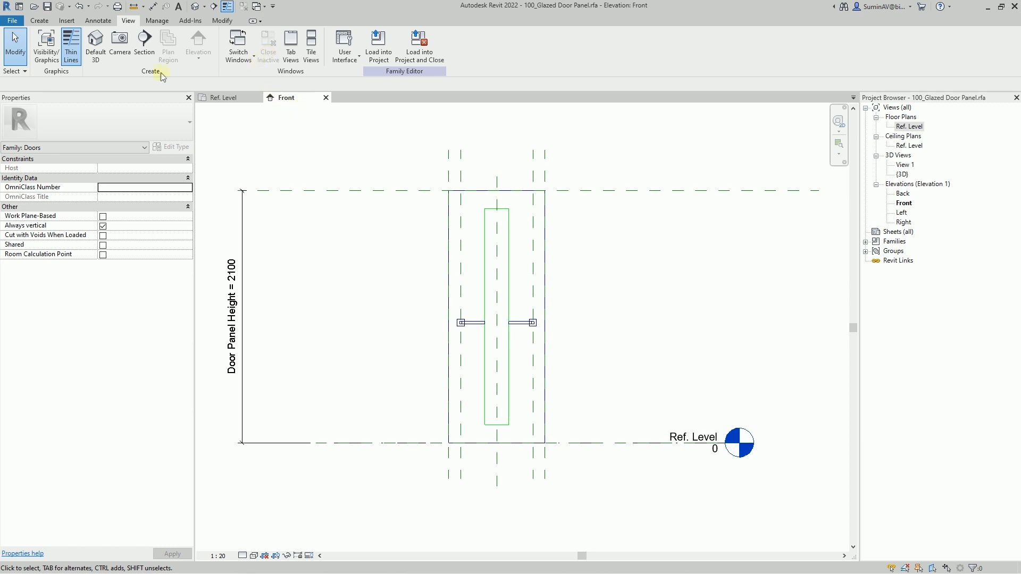
click(34, 6)
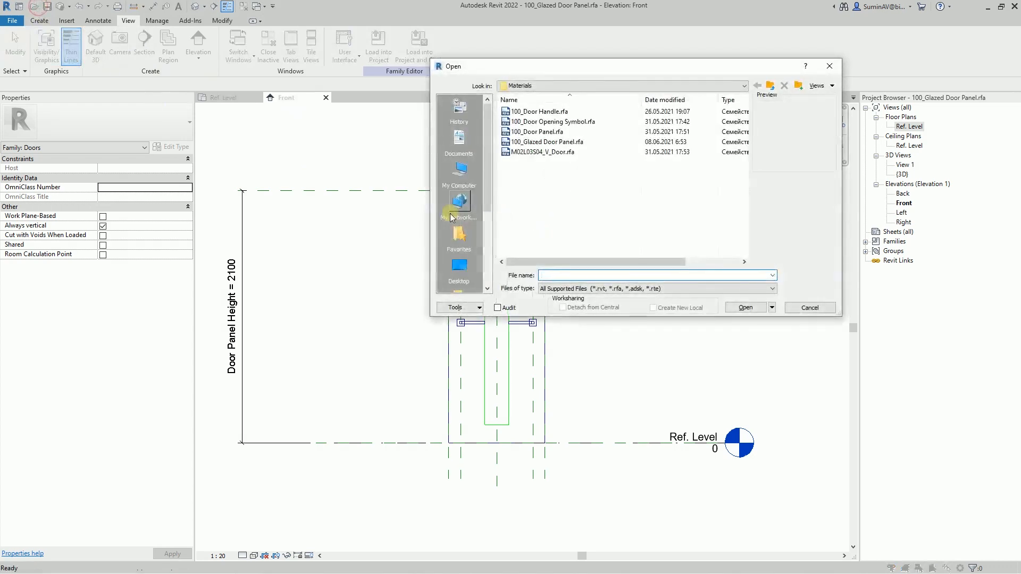
click(536, 132)
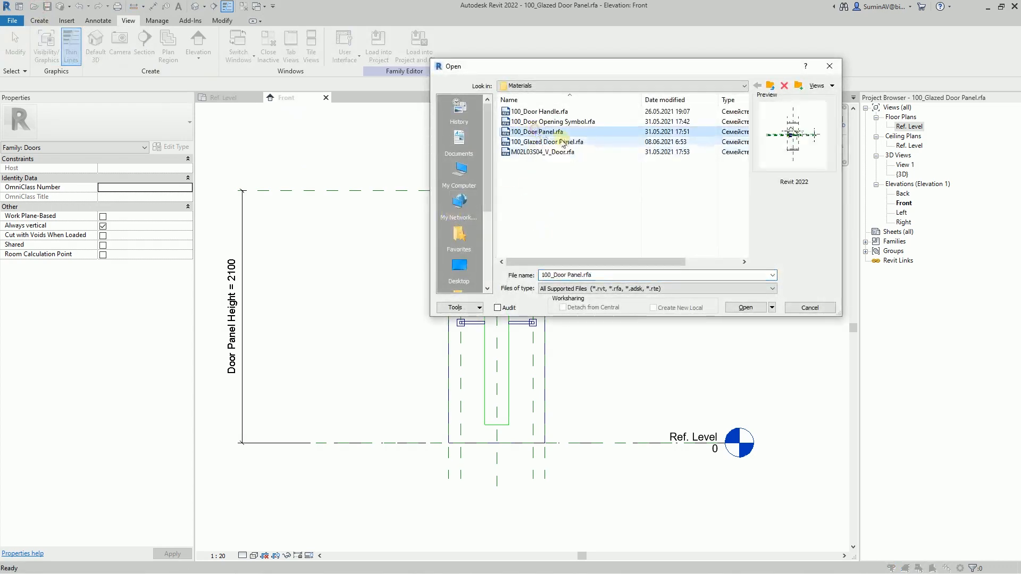
click(750, 307)
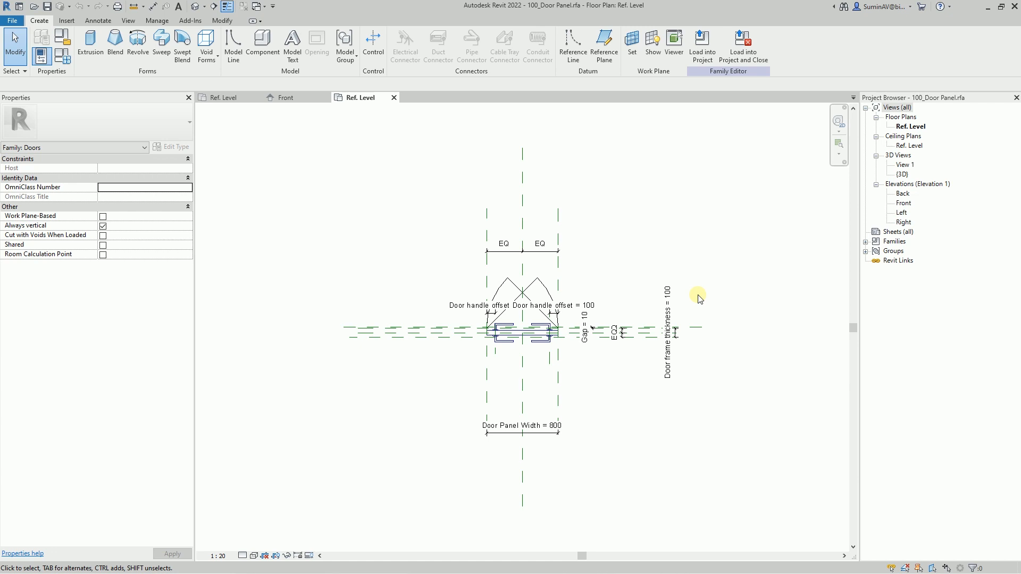
- Add an instance family parameter named Glass material, of type Material, to the 100_Door Panel family
click(63, 55)
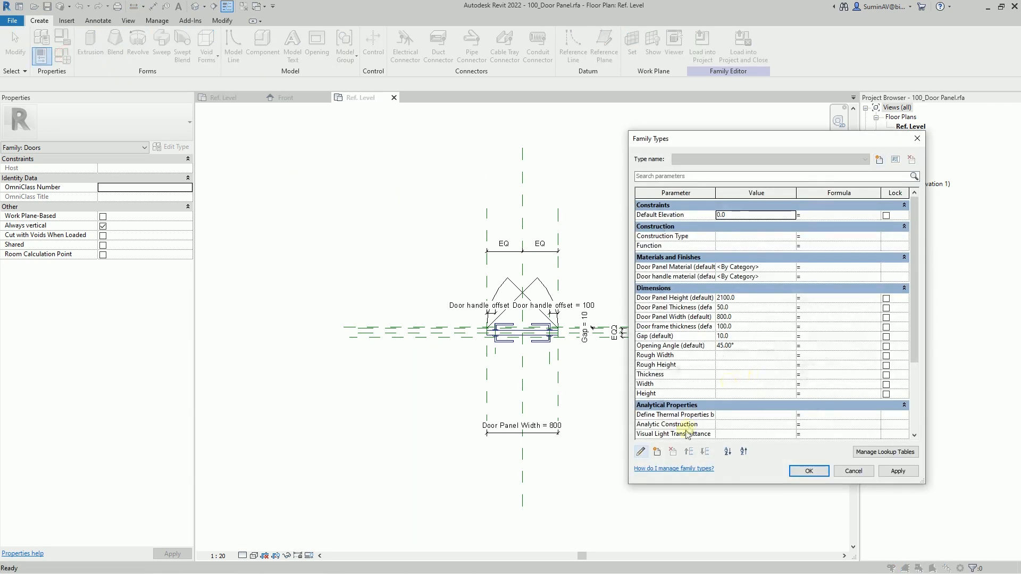
click(657, 451)
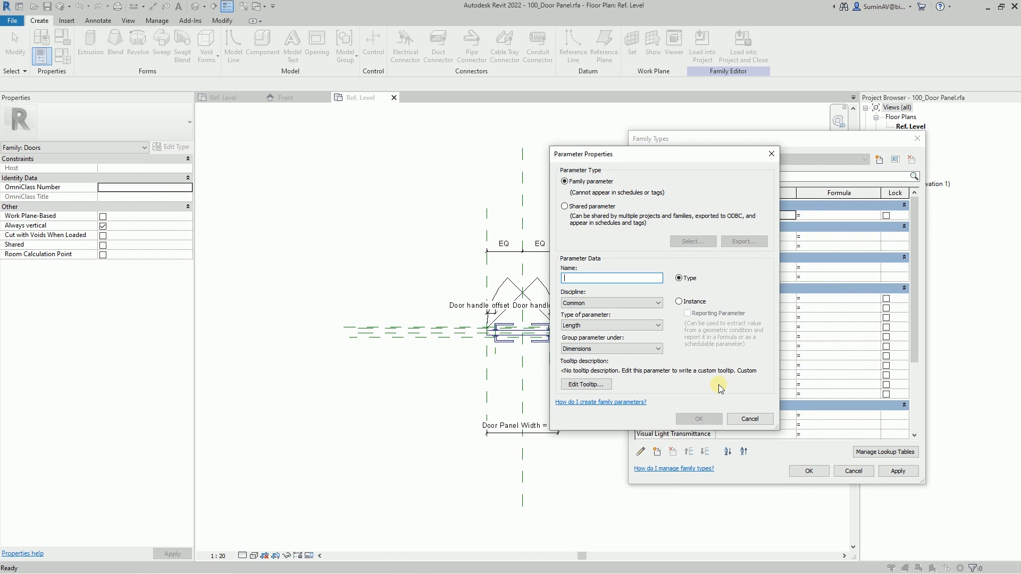
click(581, 280)
text(Glas)
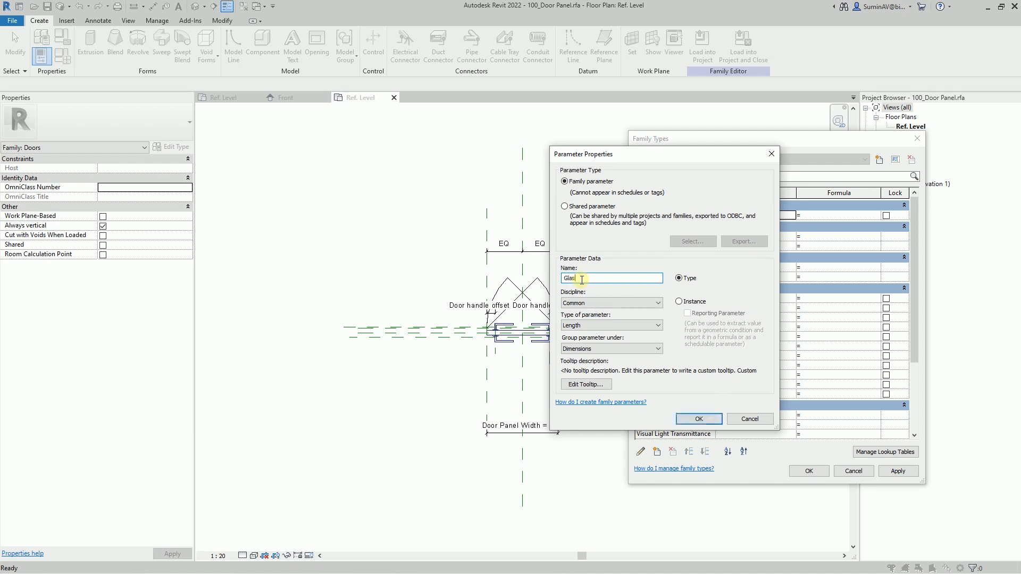
text(s materi)
text(al)
click(687, 302)
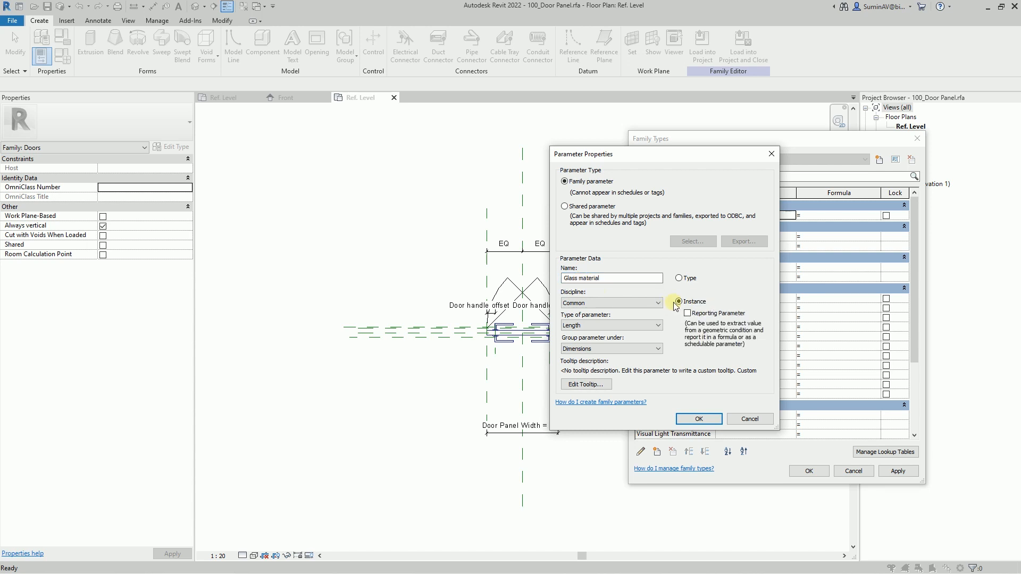
click(625, 326)
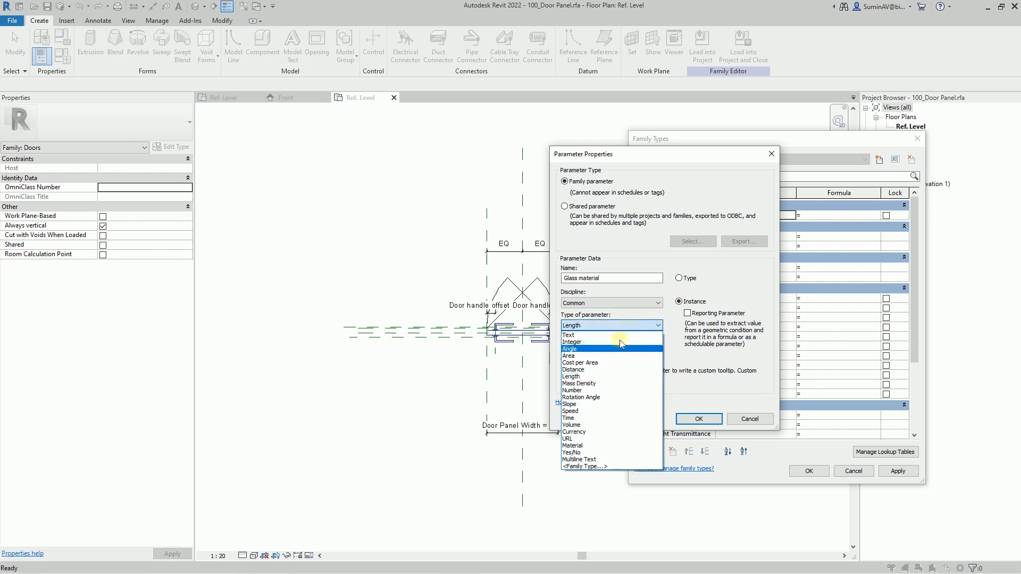
click(592, 446)
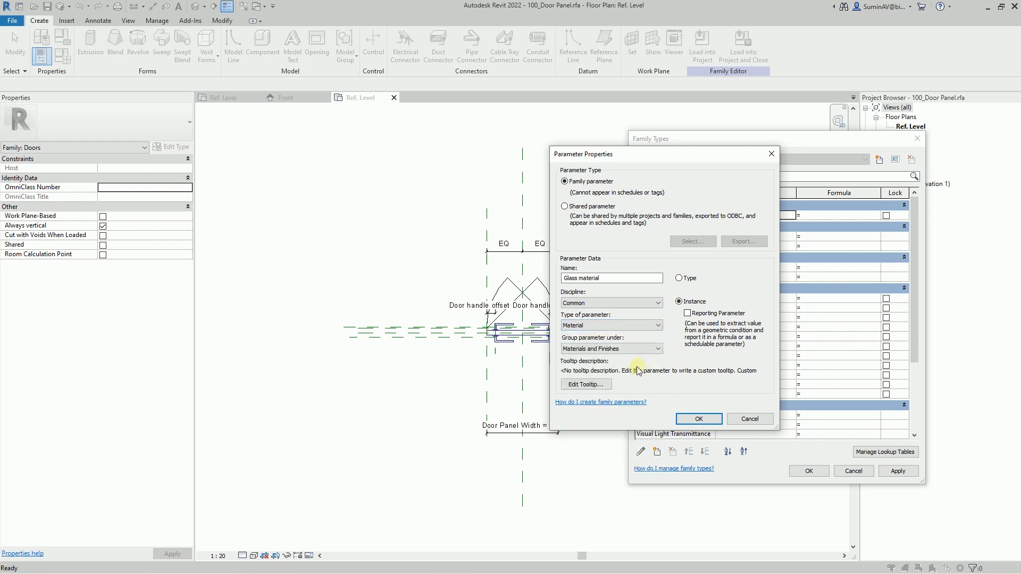
click(696, 419)
click(819, 472)
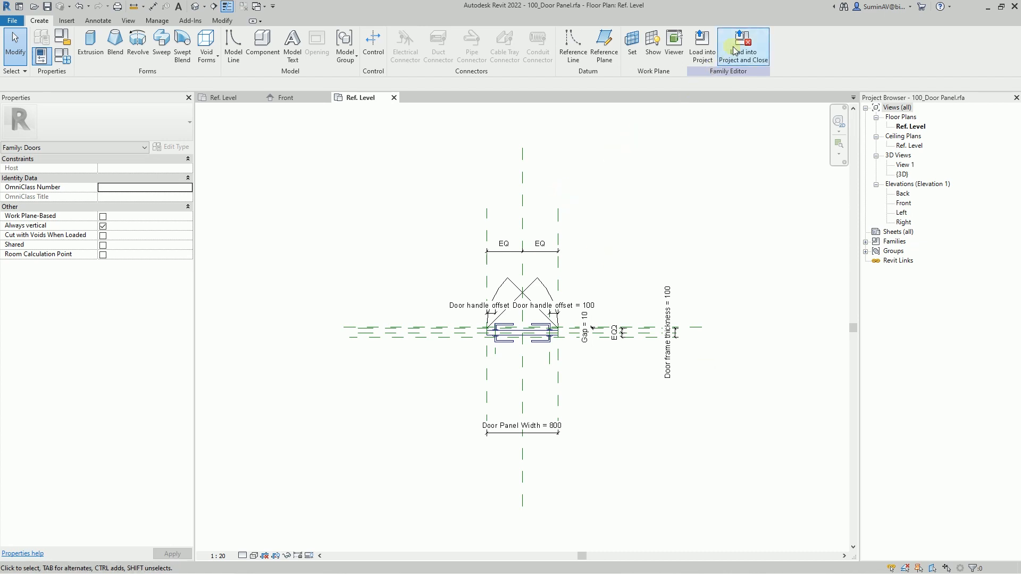
- Load the door panel into M02L03S04_V_Door.rfa, saving its changes and overwriting the existing version, and select the panel there
click(702, 43)
click(442, 243)
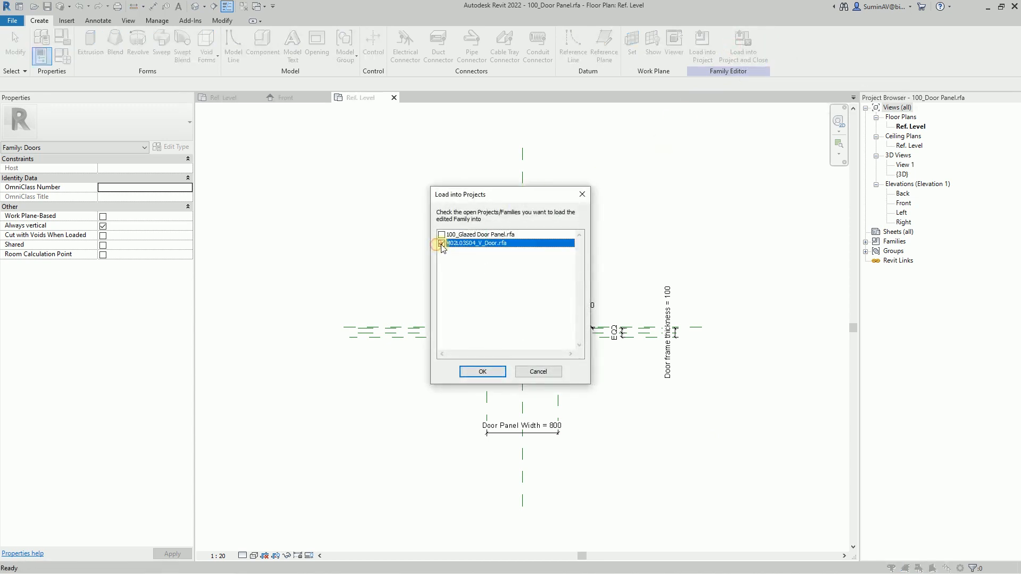
click(482, 371)
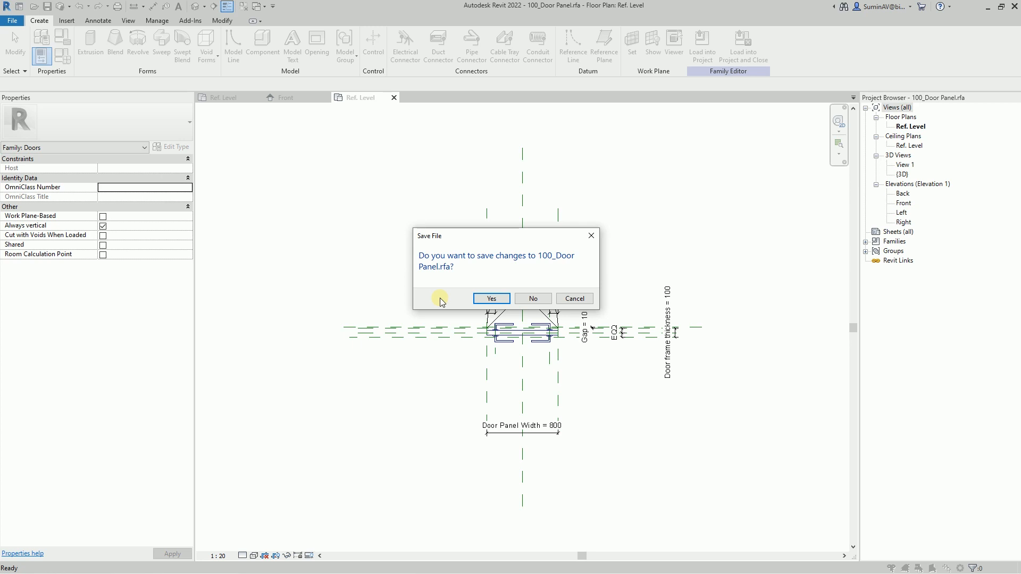
click(478, 299)
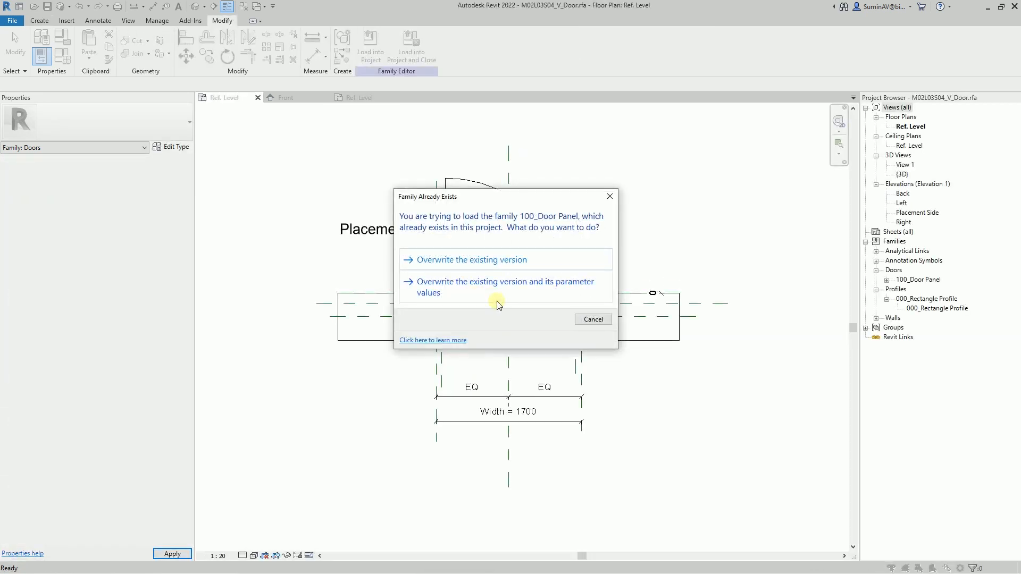
click(487, 261)
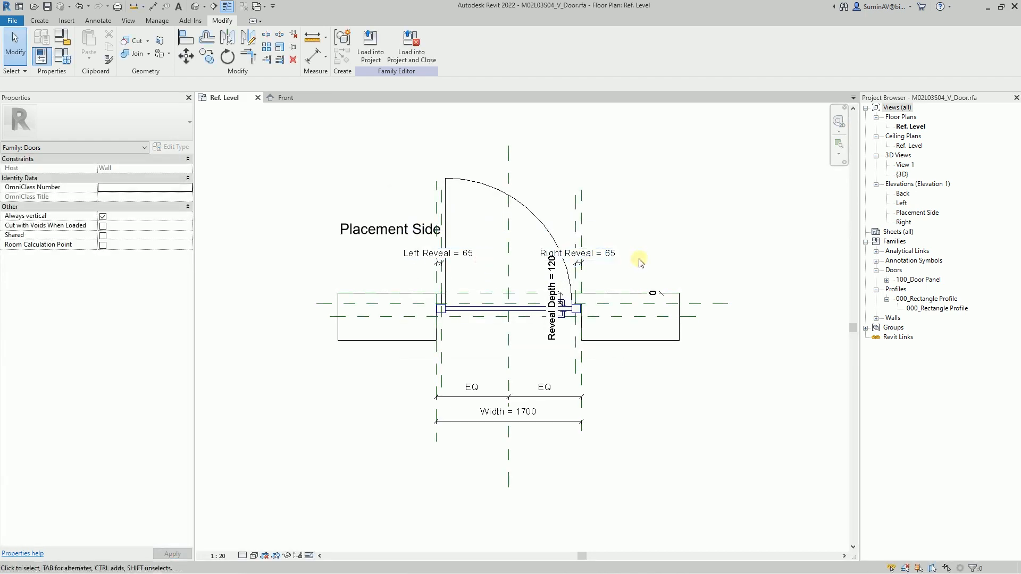
click(538, 218)
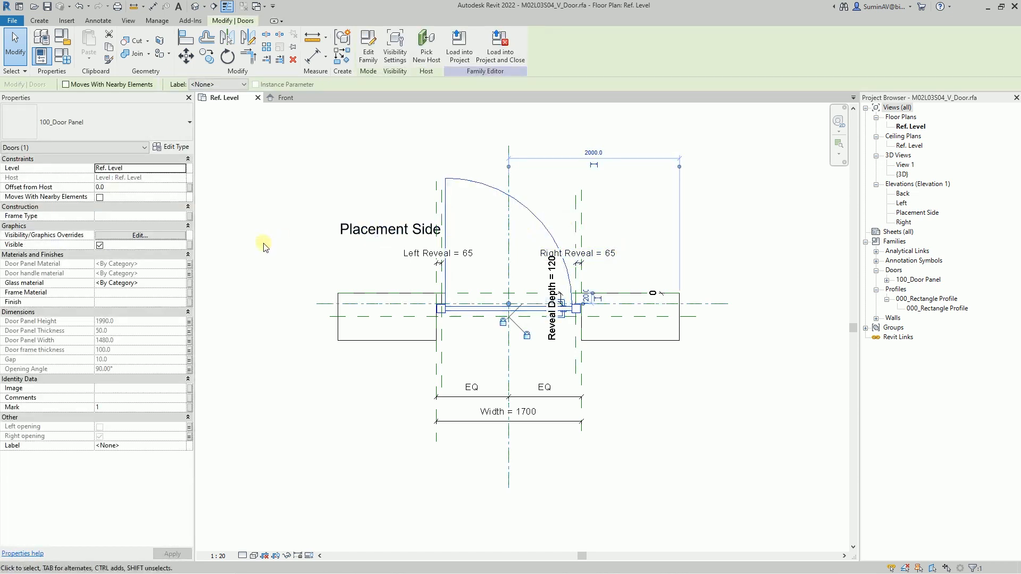
- Associate the door panel's Glass material with a new type family parameter named Glass material in the door family
click(189, 283)
click(432, 355)
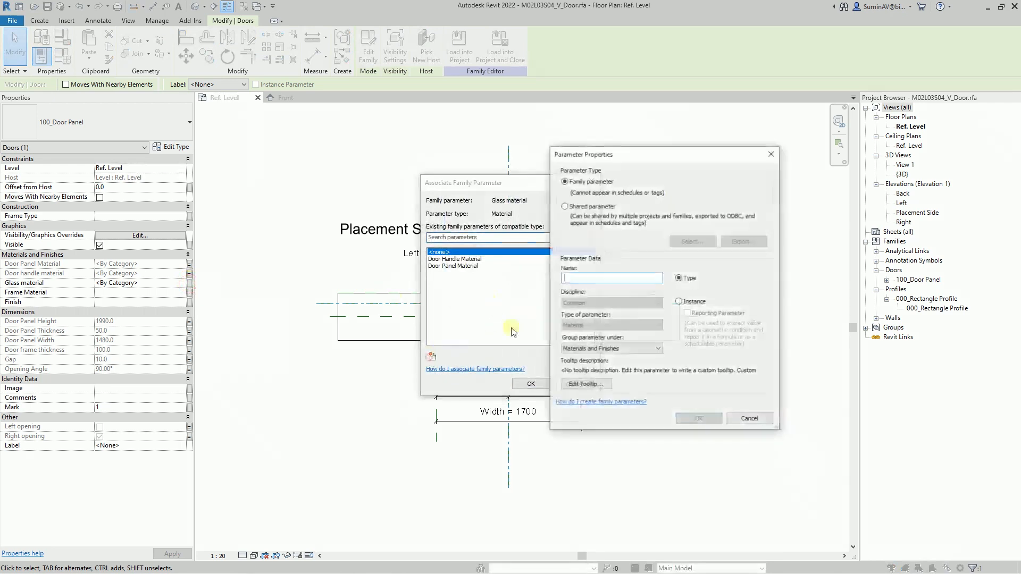
text(Glass material)
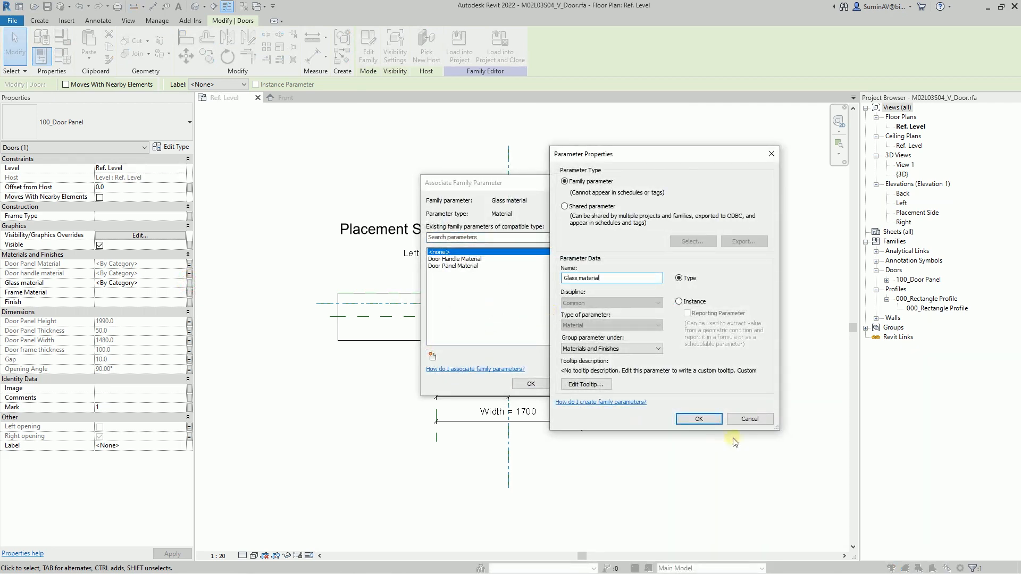
click(698, 419)
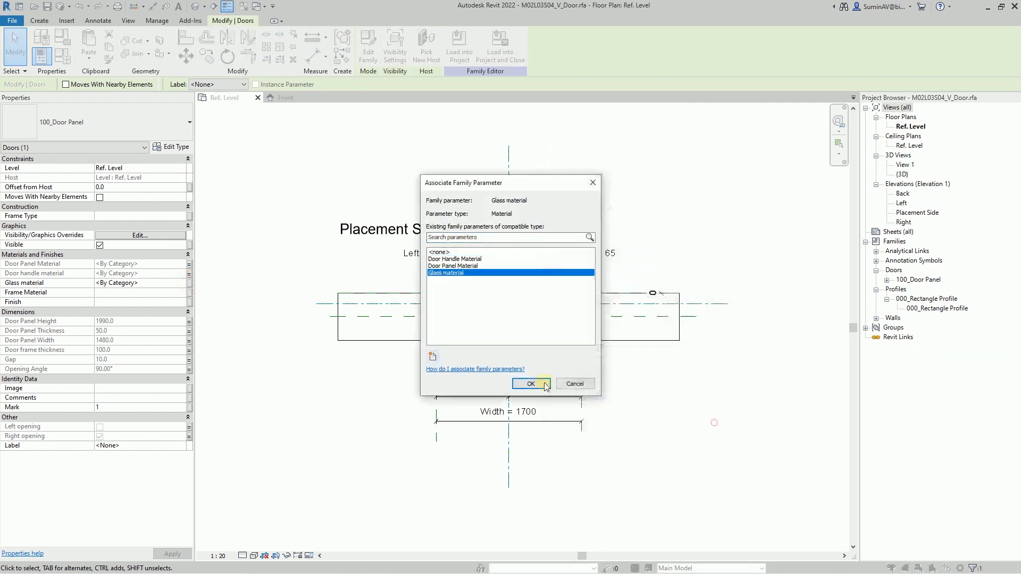
click(598, 383)
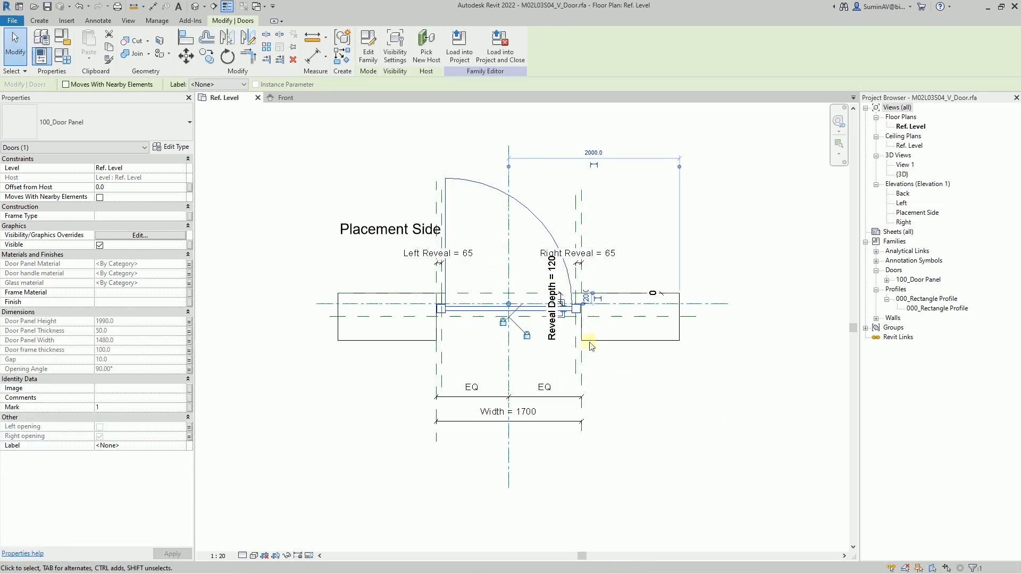
- Load the 100_Glazed Door Panel family into M02L03S04_V_Door.rfa and close its file, without placing an instance
click(287, 98)
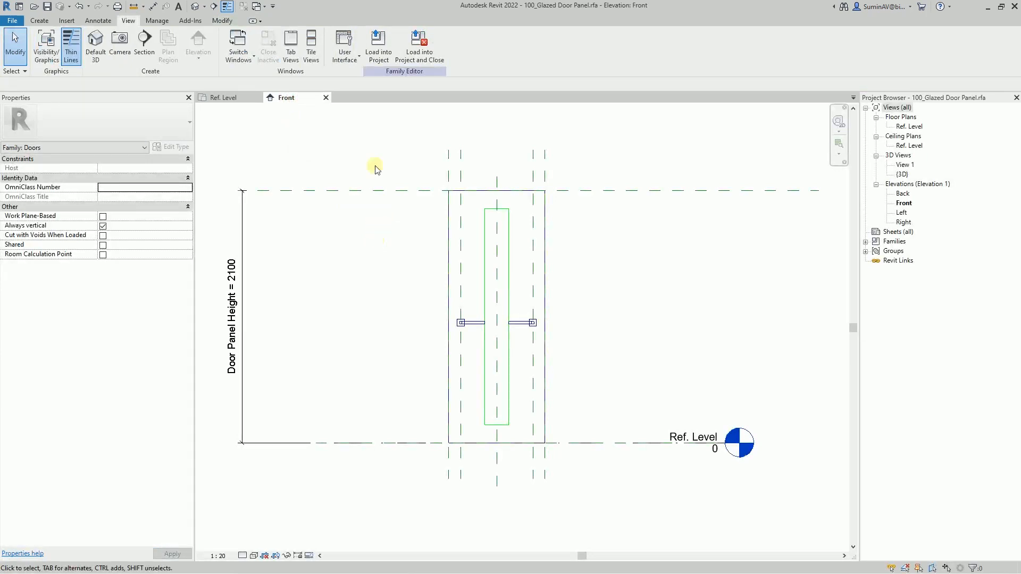
click(418, 55)
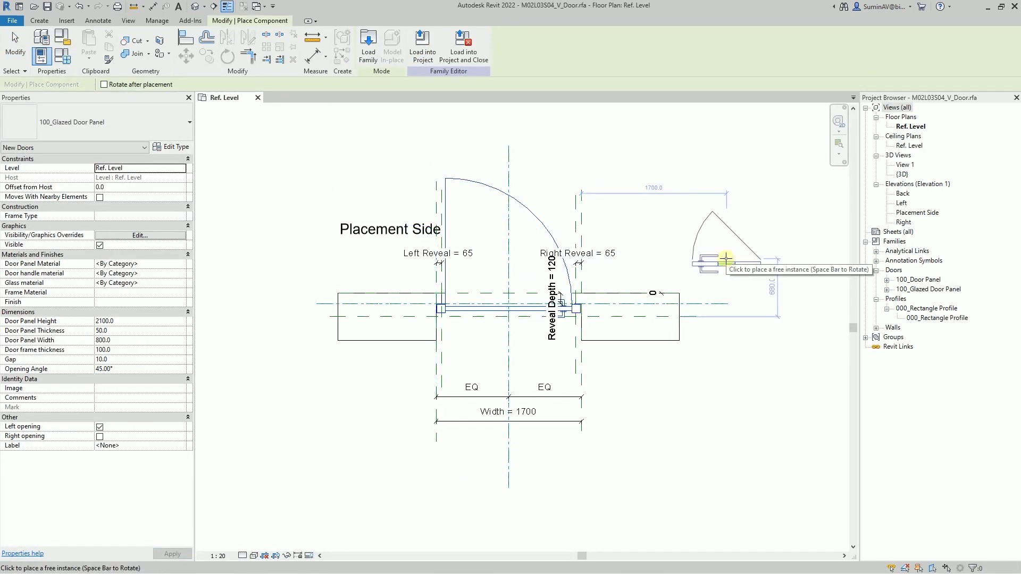
key(Escape)
key(Escape)
click(929, 288)
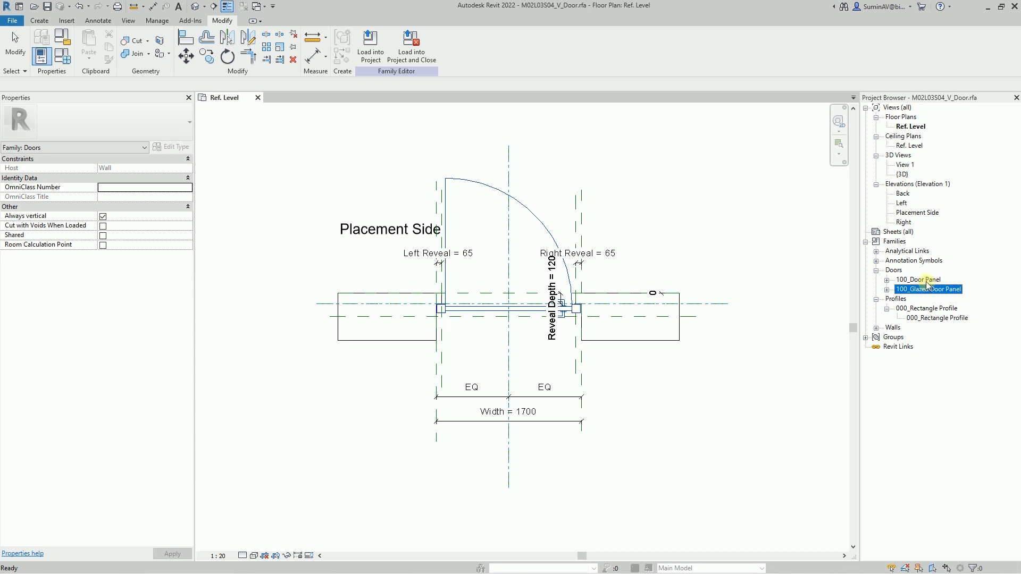
click(926, 281)
click(926, 290)
- Label the nested door panel with a new type family parameter named Door panel
click(514, 313)
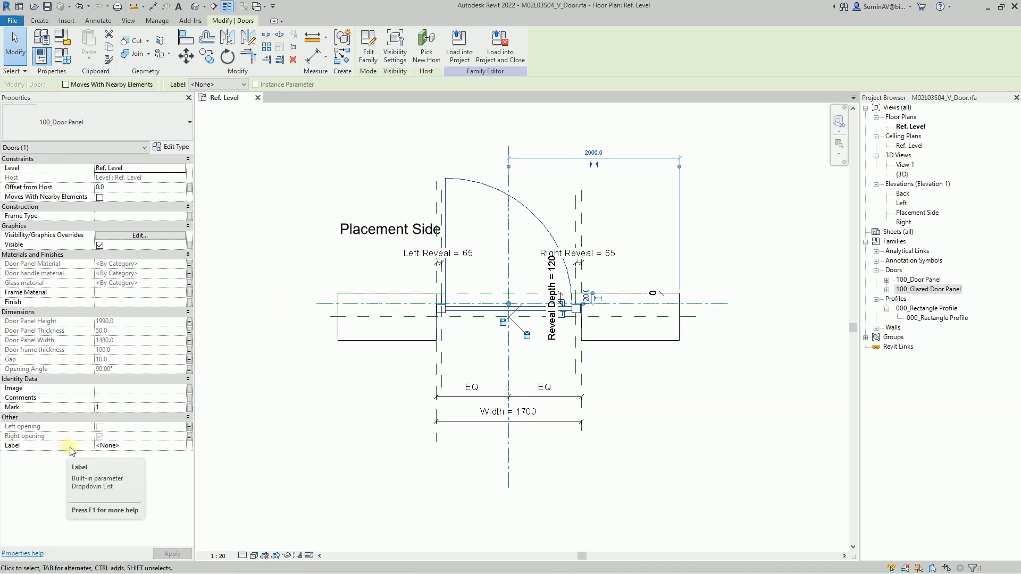
click(226, 85)
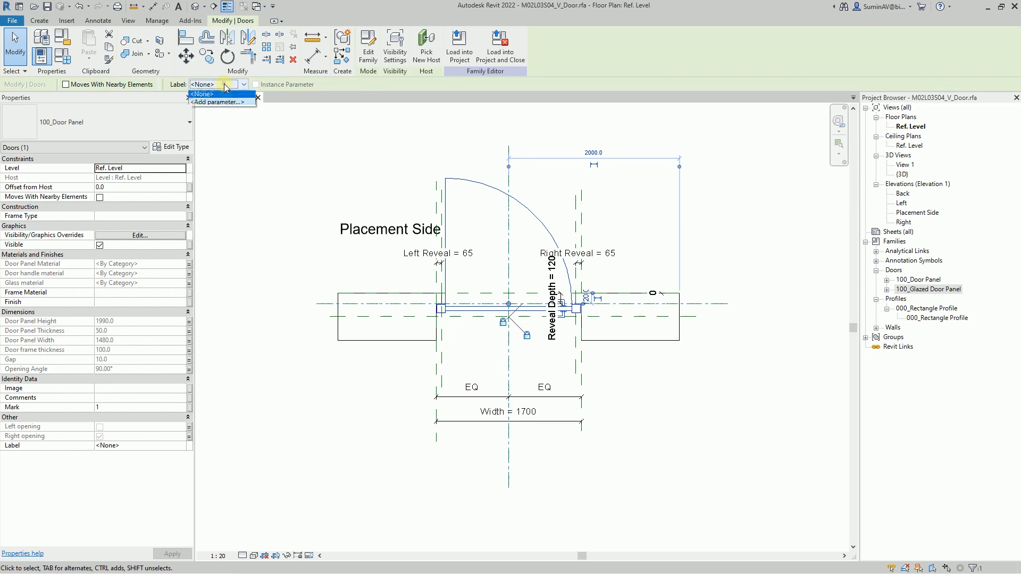
click(217, 101)
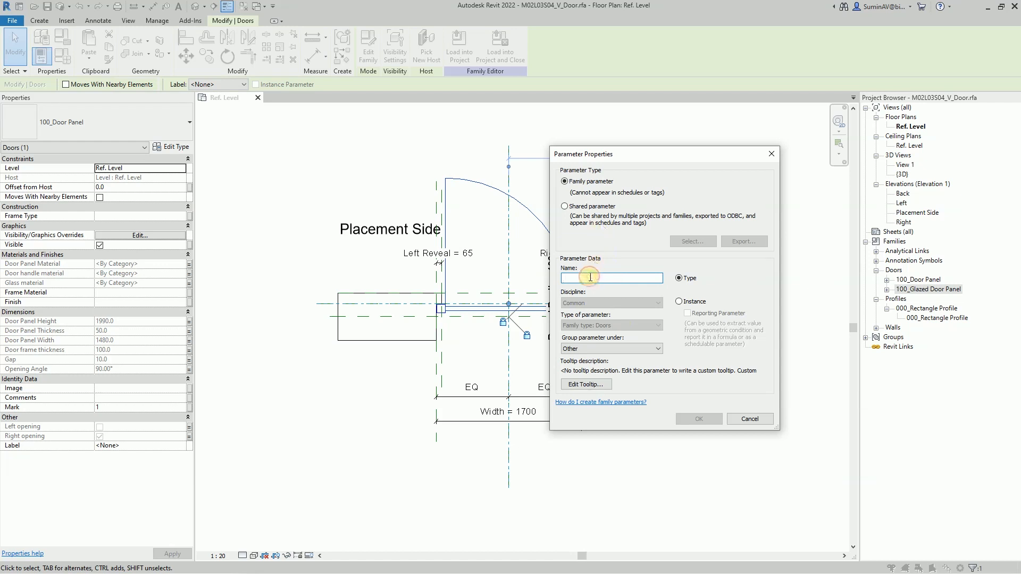
text(Door panel)
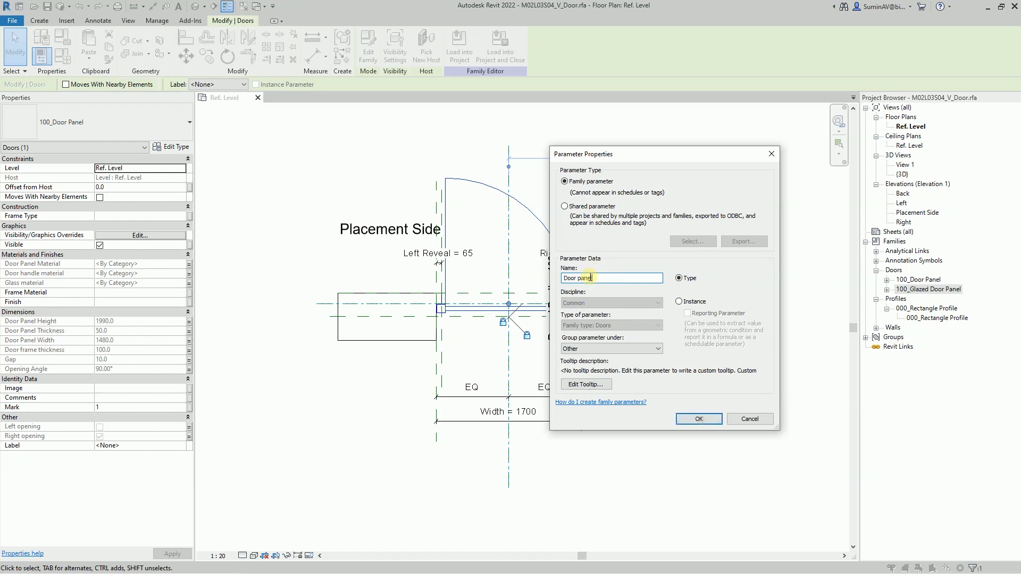
click(706, 421)
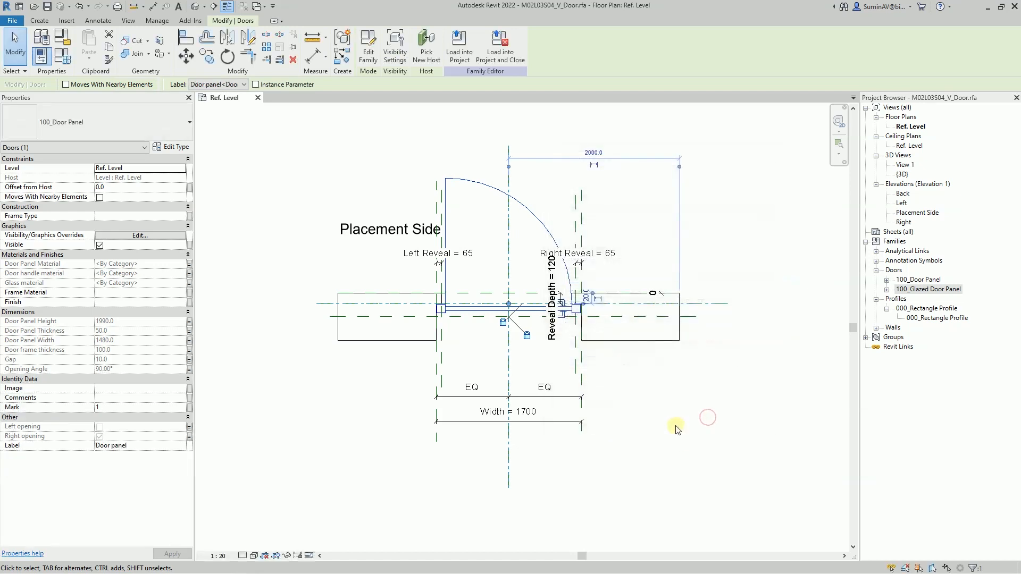
- Set the Door panel<Doors> parameter of Type 1 to 100_Glazed Door Panel in the family types
click(64, 55)
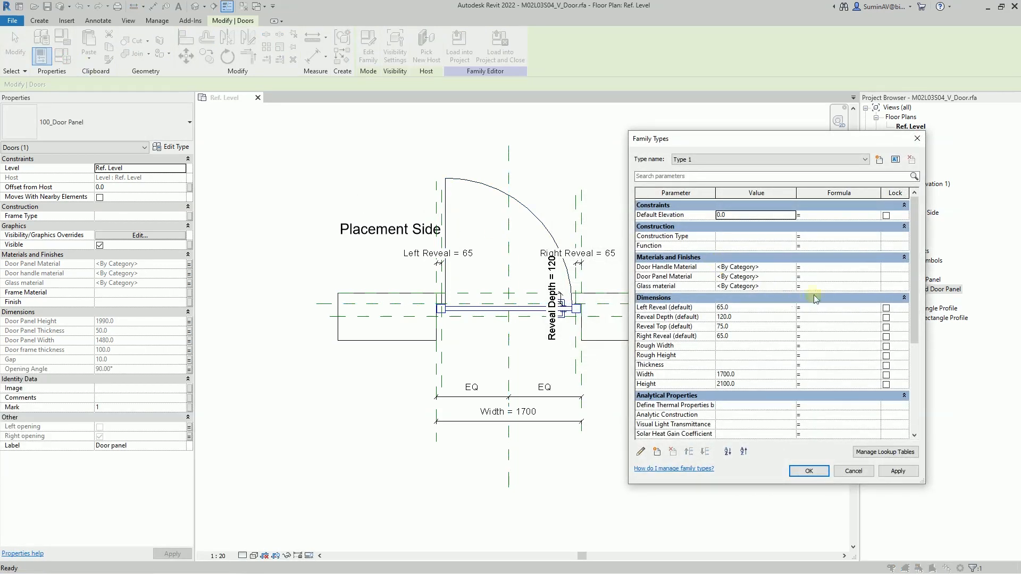
drag(915, 278, 915, 382)
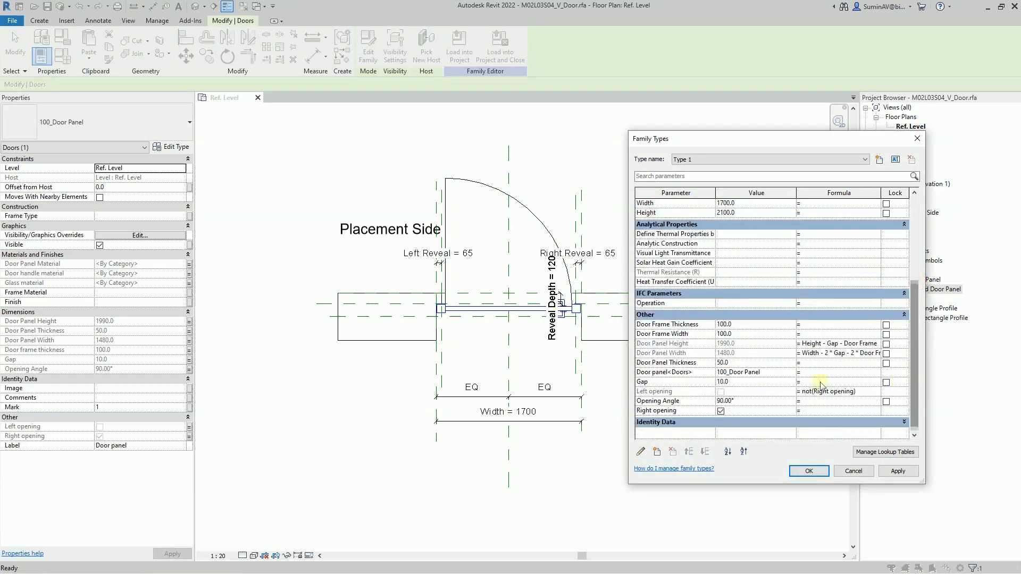
click(702, 372)
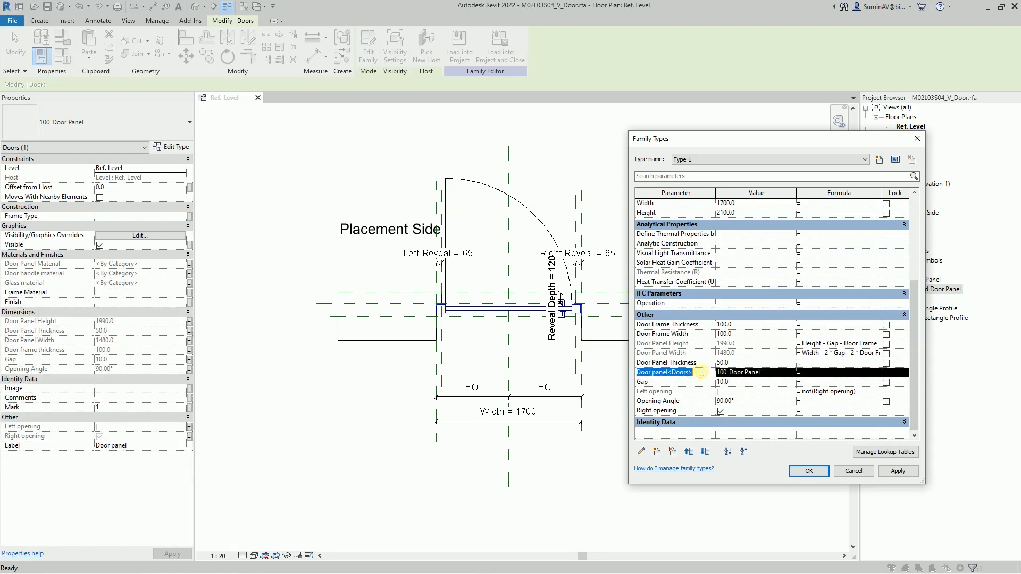
click(786, 372)
click(791, 373)
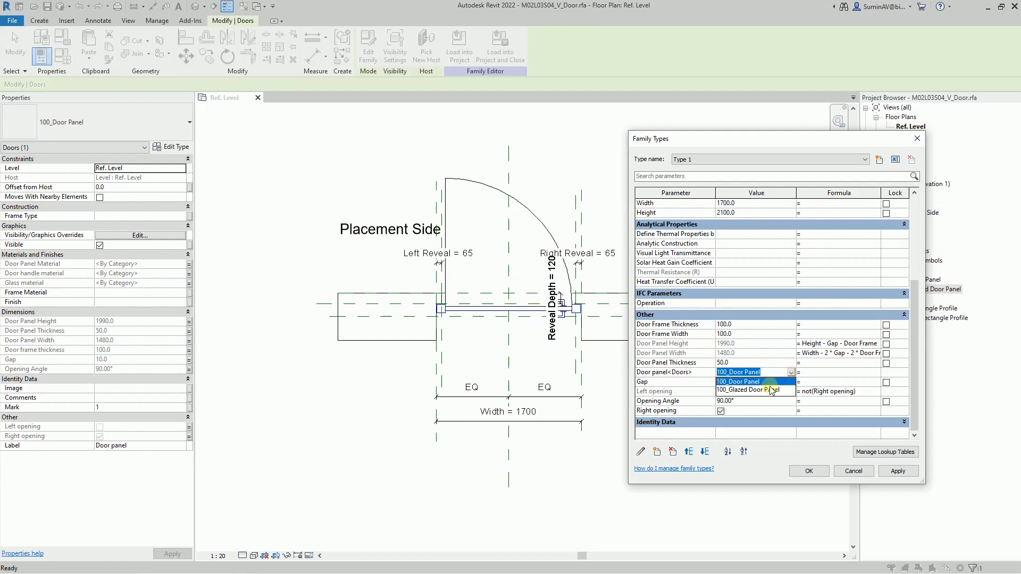
click(776, 391)
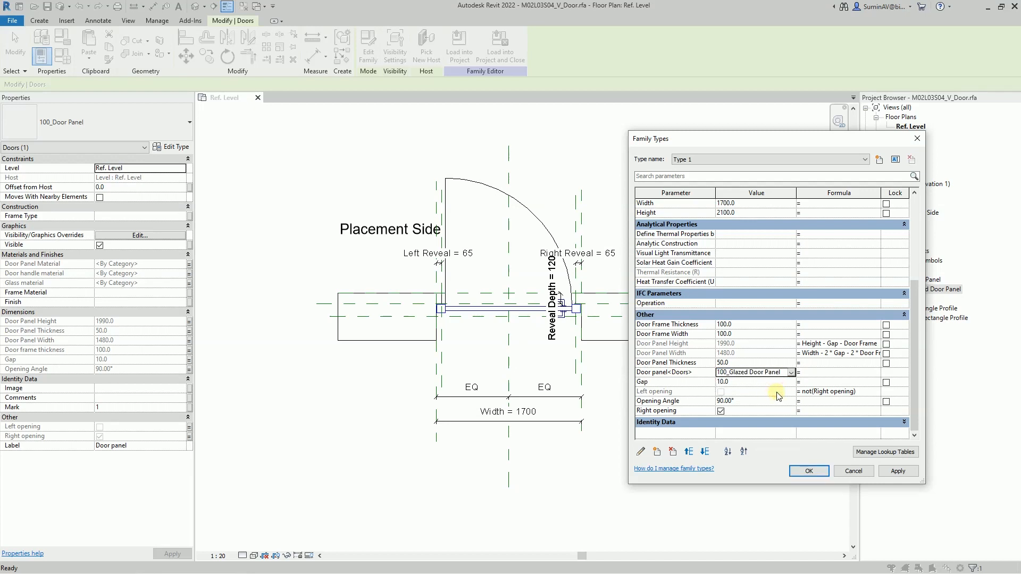
click(897, 471)
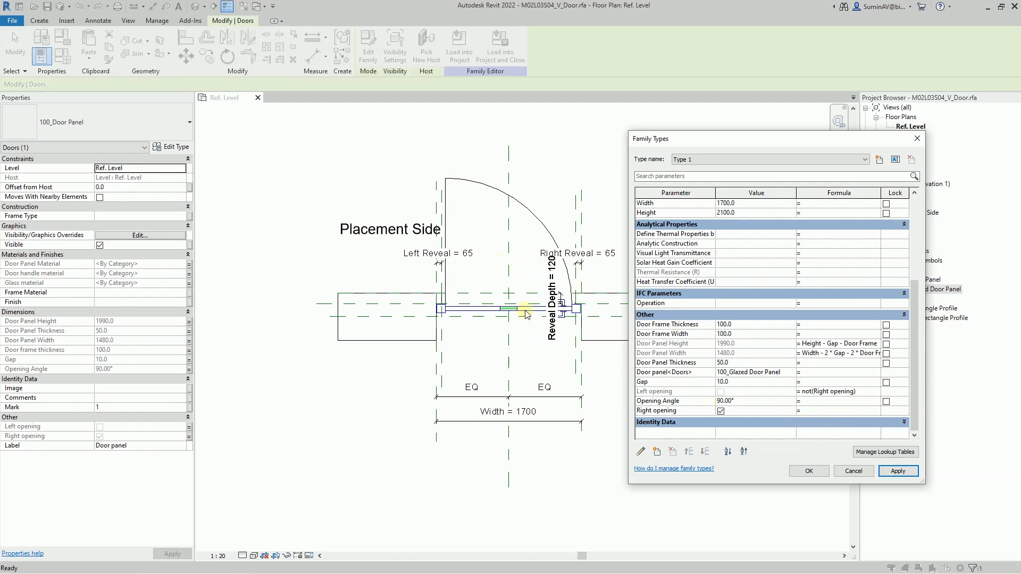
click(807, 471)
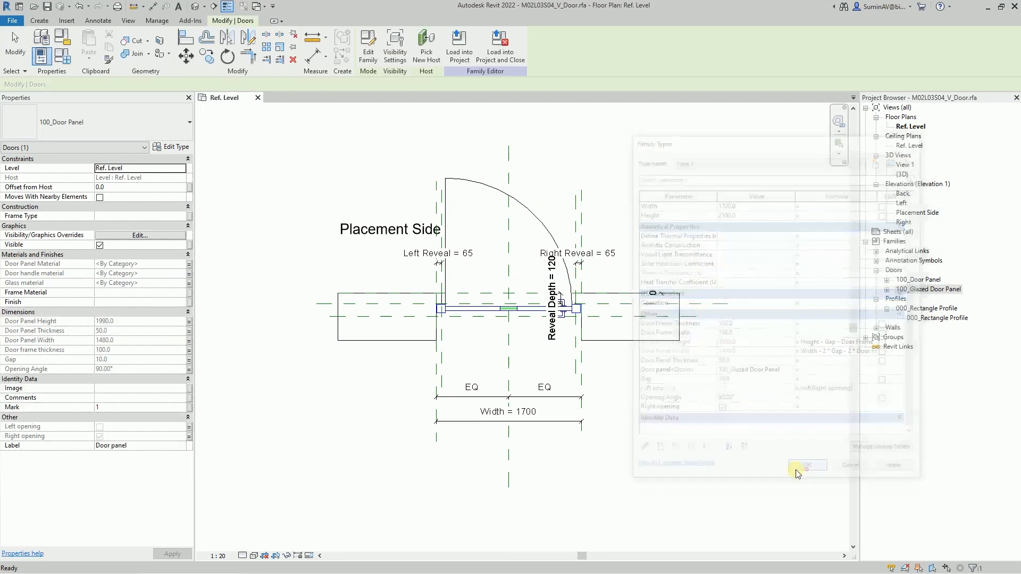
- Examine the glazed door panel and its handle in the 3D view from the back of the wall
click(195, 7)
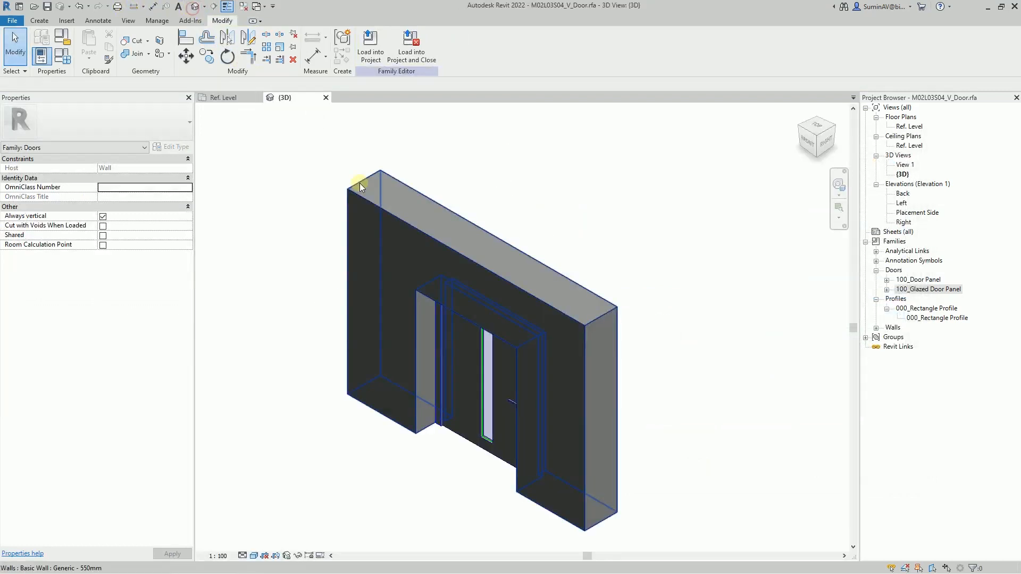
shift+middle_drag(713, 395, 562, 402)
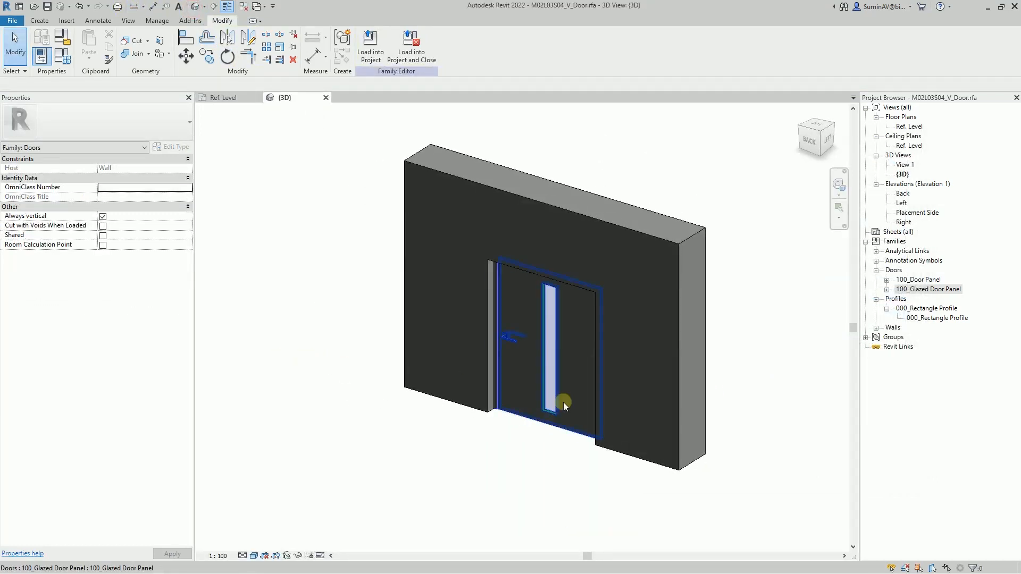
scroll(480, 472, up, 3)
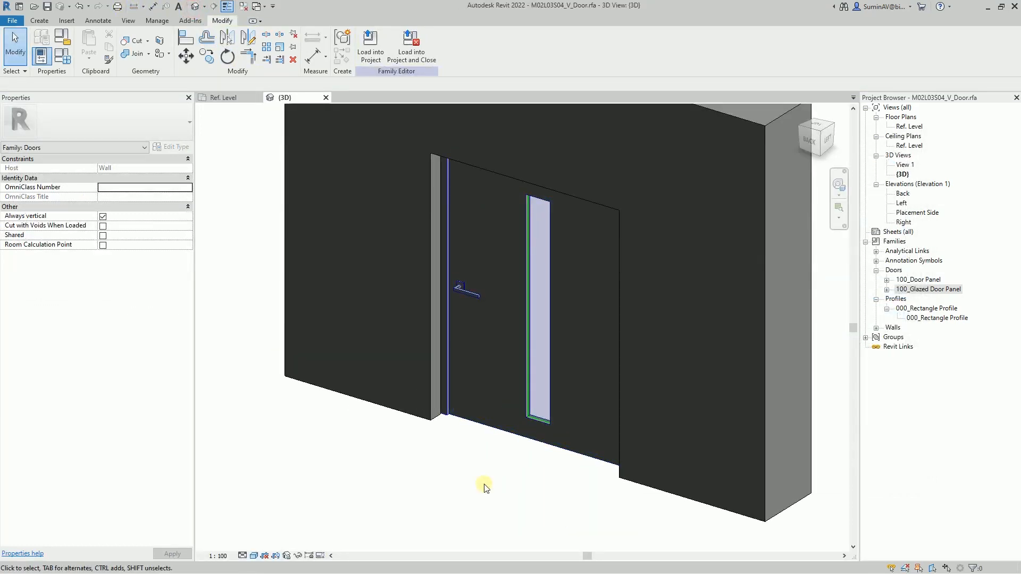